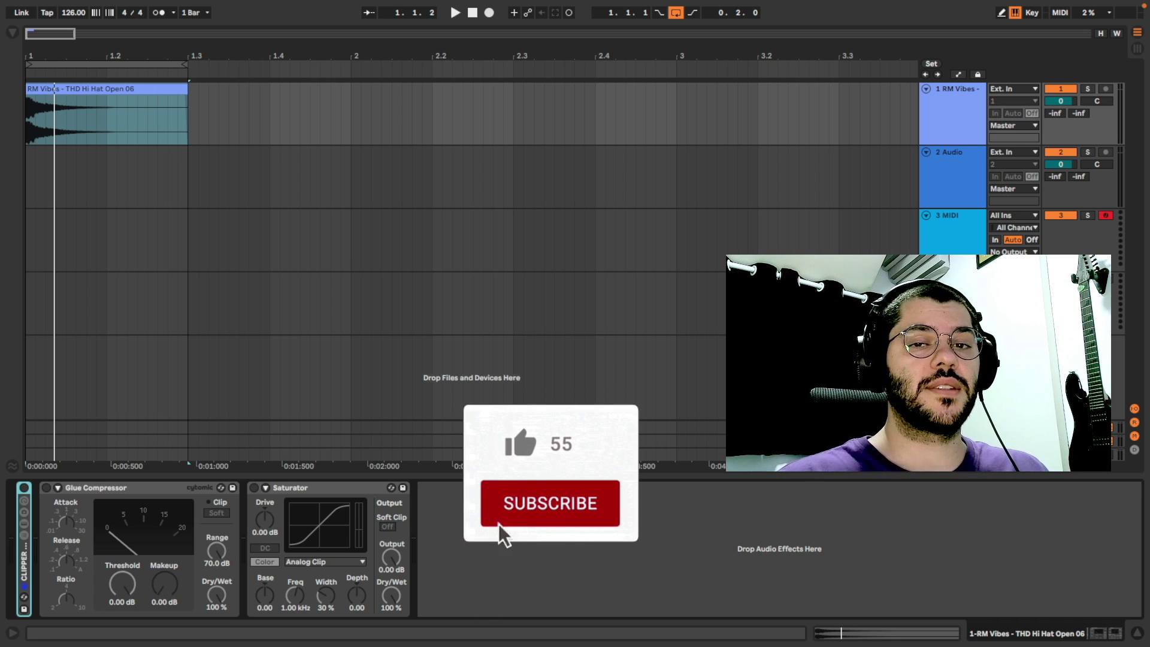
# - Show the LFOTool plug-in window and turn on the Glue Compressor and the Saturator on the hi-hat track
pyautogui.press('super+alt+p')
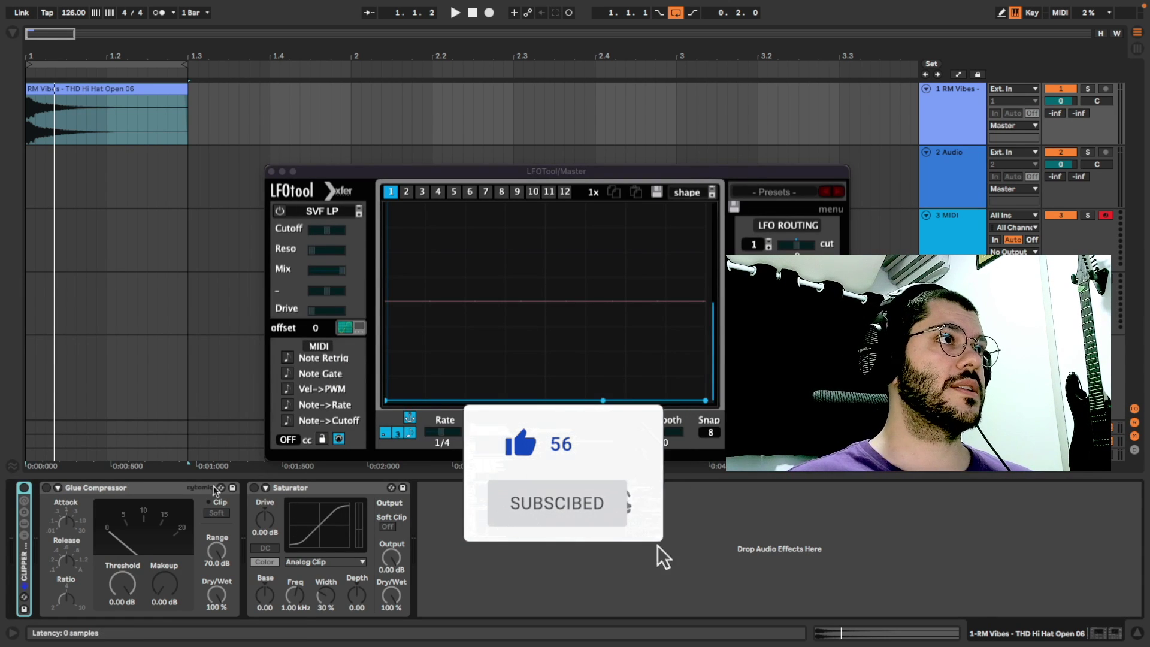
pyautogui.click(146, 489)
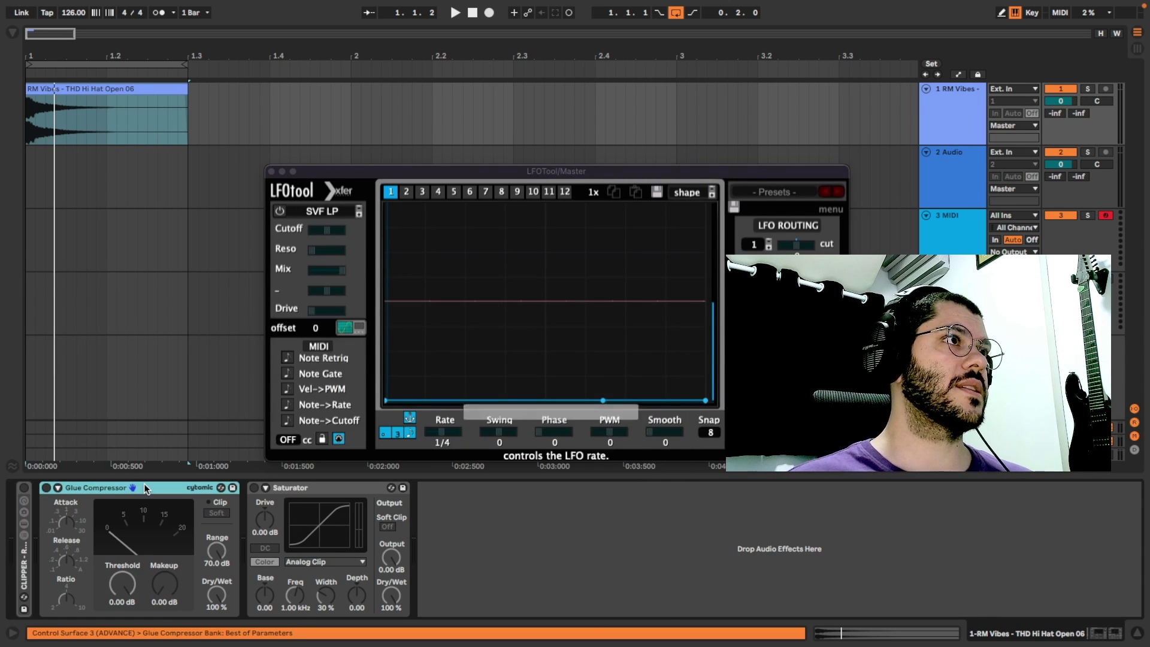
pyautogui.click(46, 488)
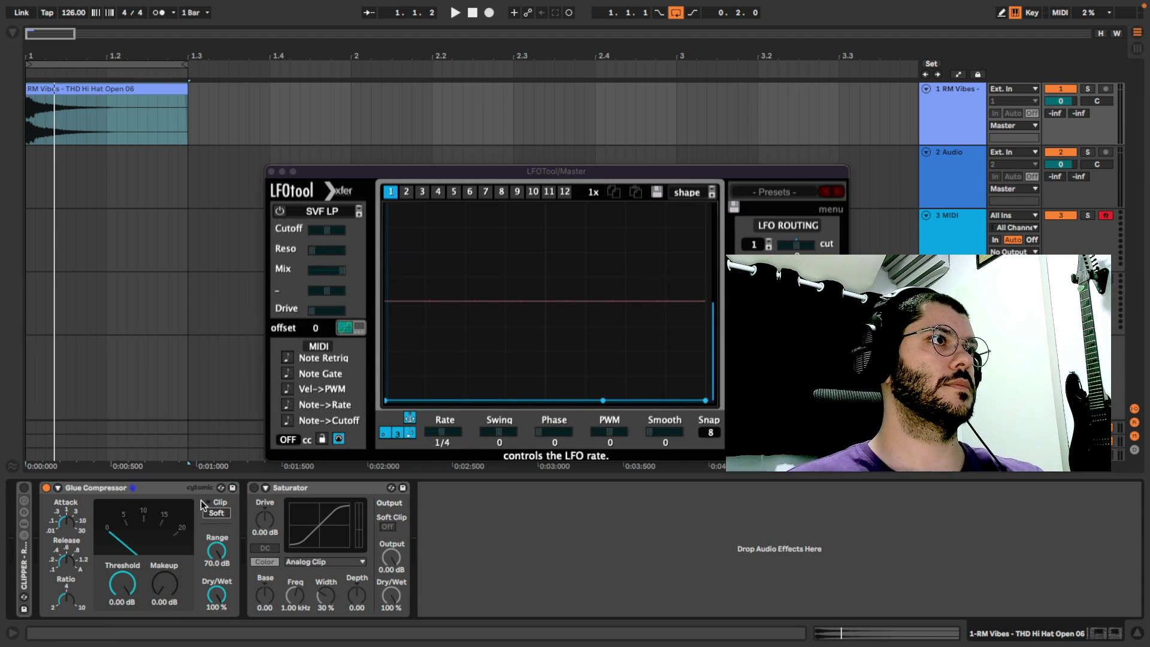
pyautogui.click(252, 488)
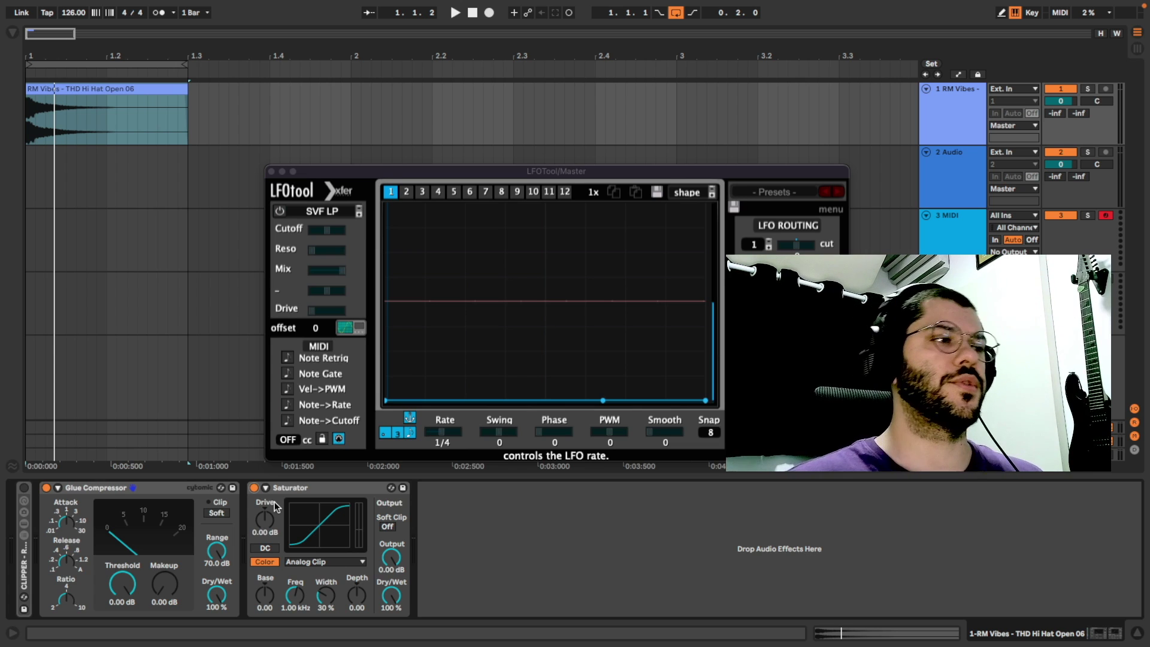
pyautogui.click(333, 489)
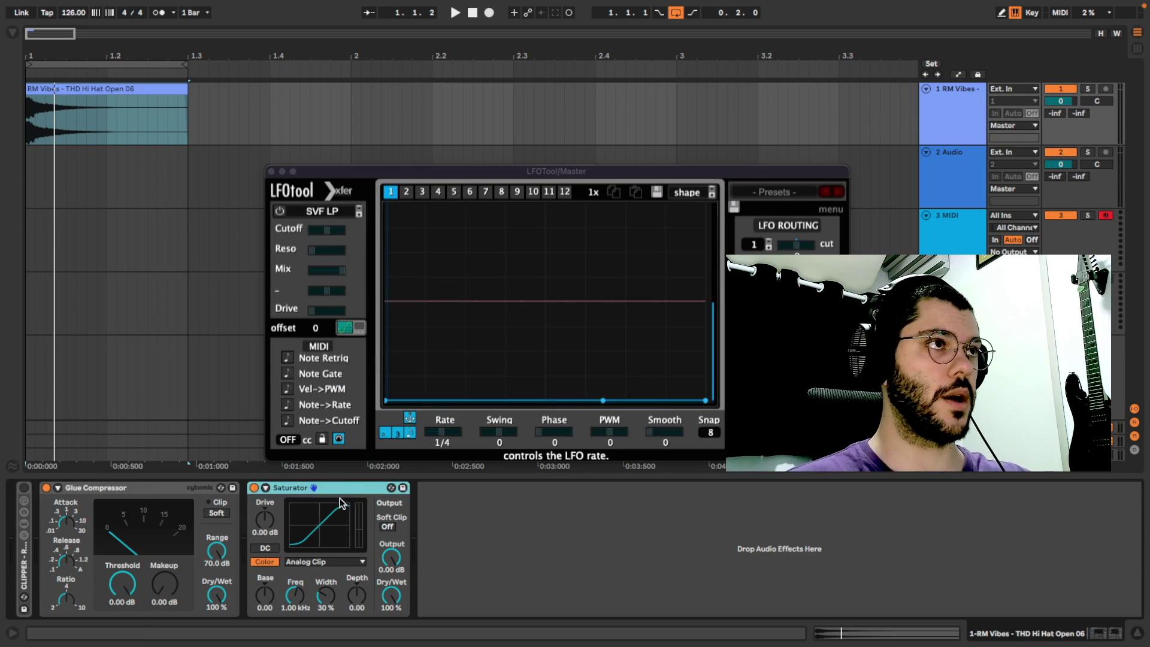
# - Remove the standalone Glue Compressor and Saturator, and unfold the CLIPPER rack to show its macros and device chain
pyautogui.press('Delete')
pyautogui.click(271, 171)
pyautogui.doubleClick(25, 572)
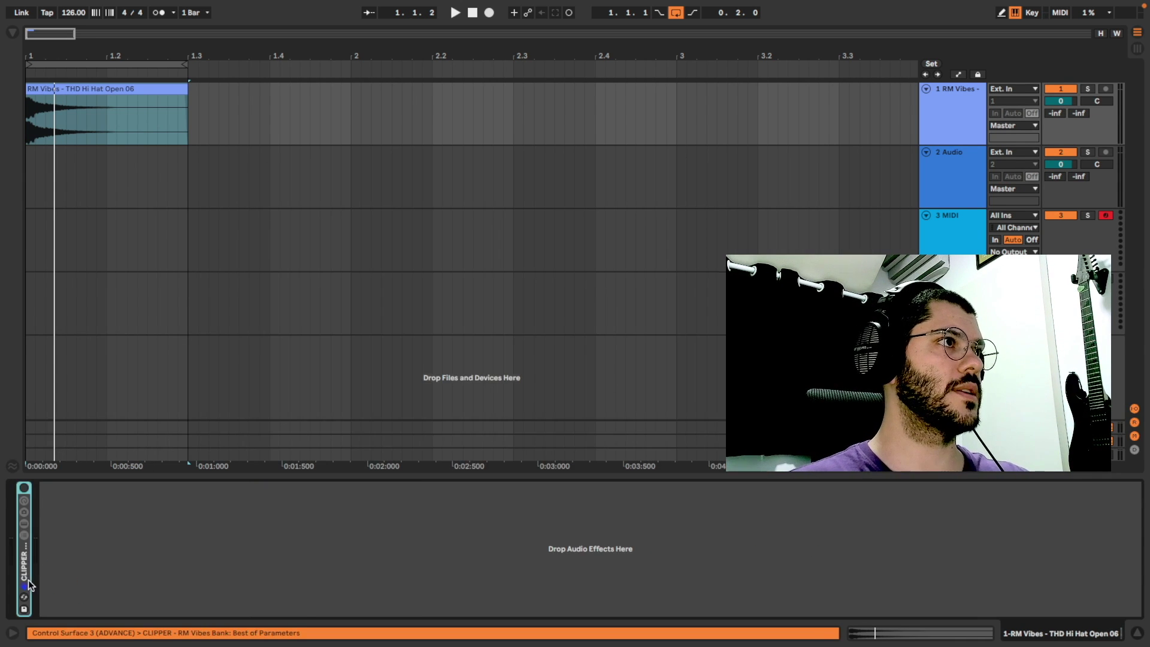
pyautogui.doubleClick(26, 575)
pyautogui.click(24, 548)
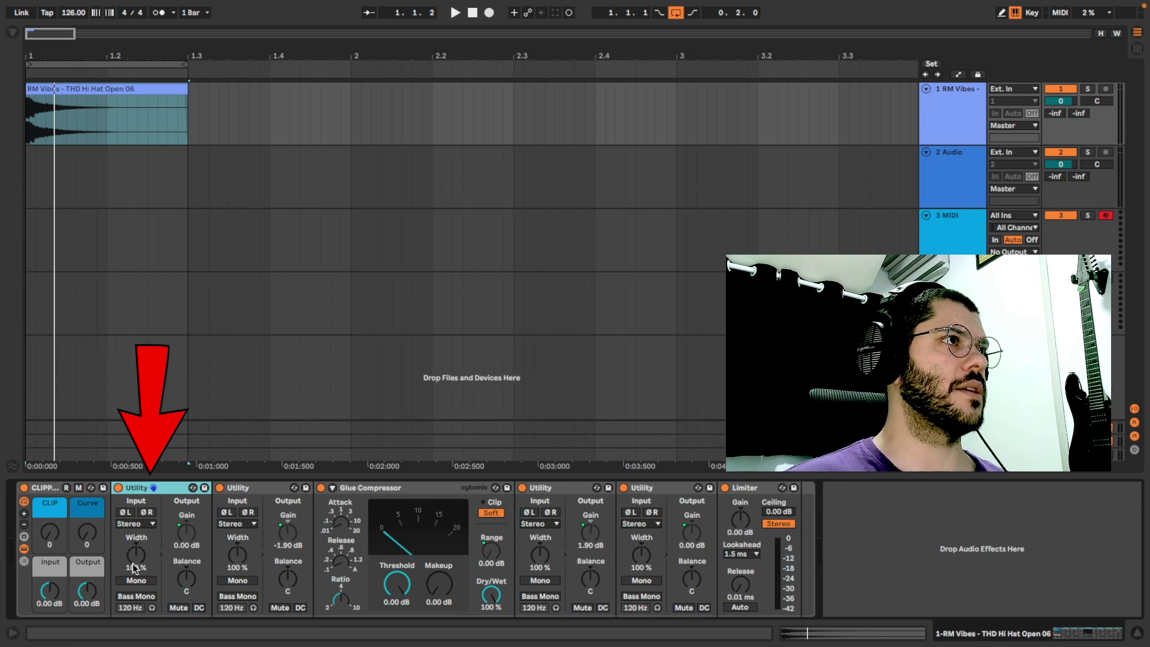
# - Set the rack's Input macro to 0.24 dB and rename the first Utility in the chain to INPUT
pyautogui.moveTo(50, 590); pyautogui.dragTo(50, 587)
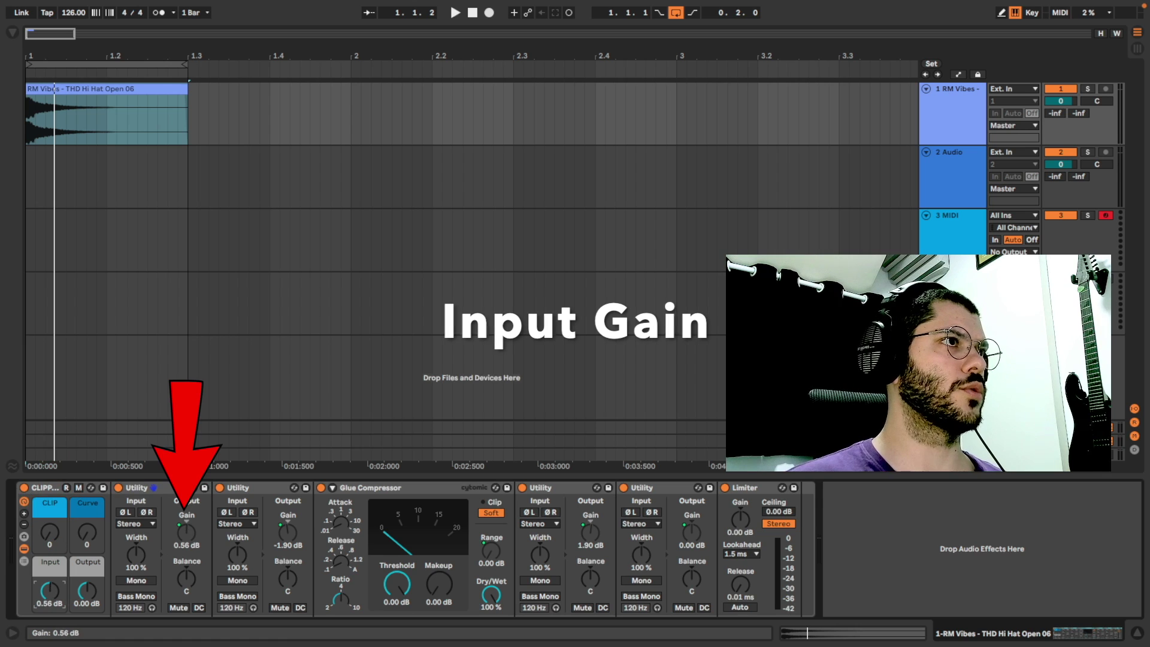
pyautogui.rightClick(139, 488)
pyautogui.click(168, 531)
pyautogui.write('INPUT')
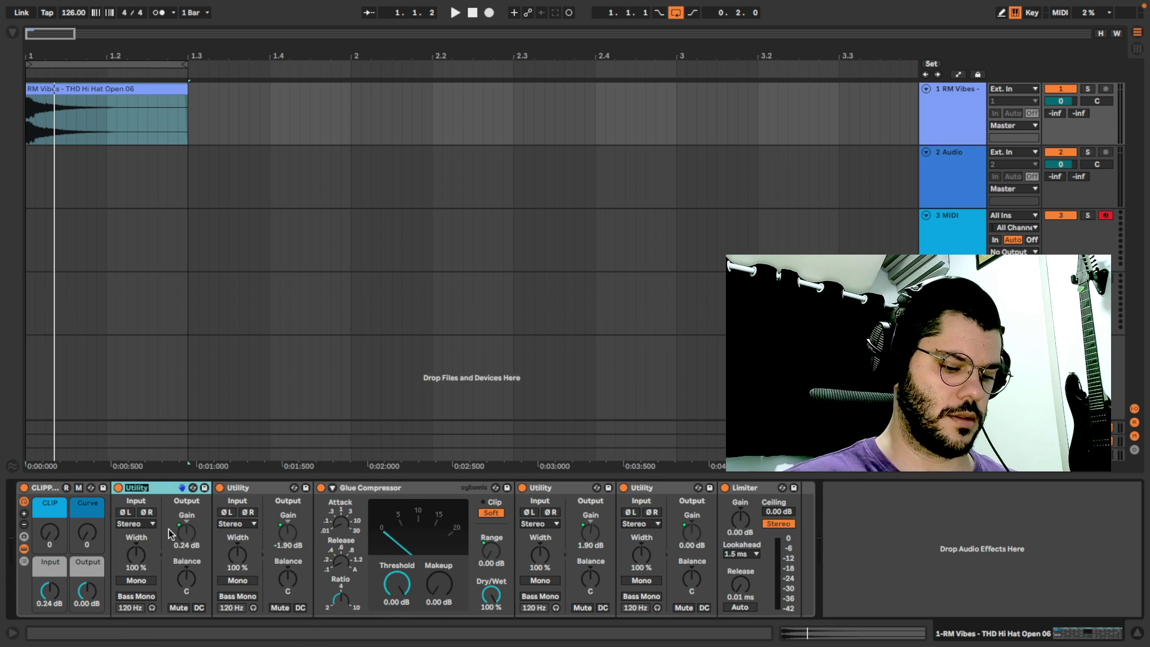
pyautogui.press('Return')
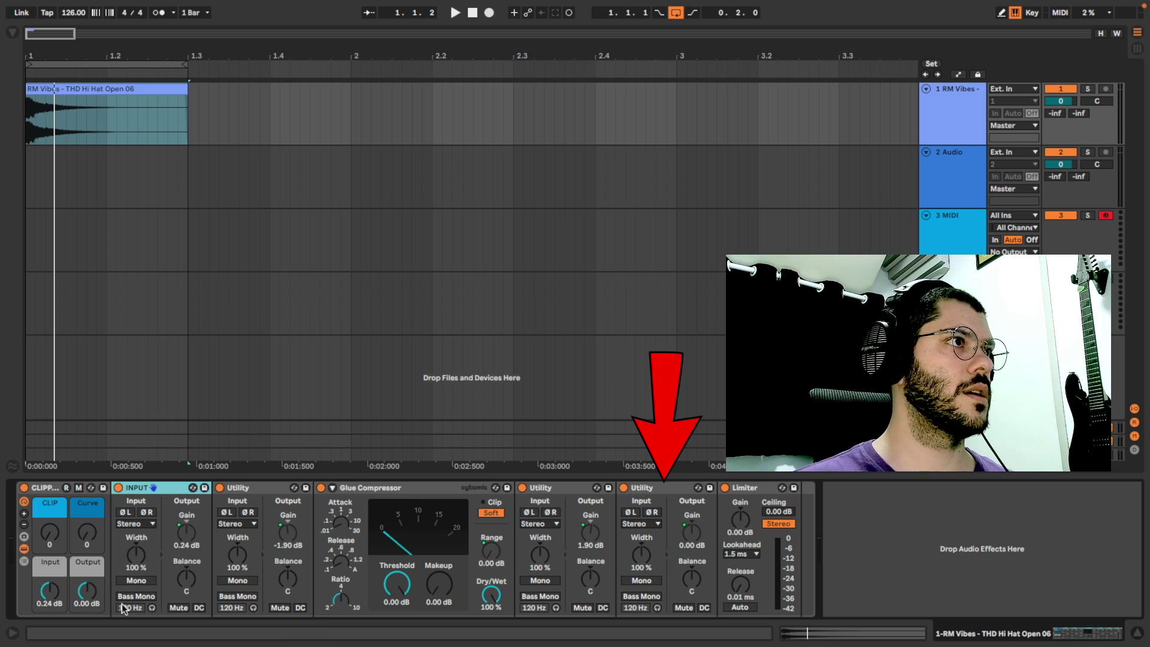
# - Set the rack's Output macro to 1.50 dB and rename the Utility before the Limiter to OUTPUT
pyautogui.click(87, 592)
pyautogui.moveTo(87, 591); pyautogui.dragTo(87, 584)
pyautogui.rightClick(658, 489)
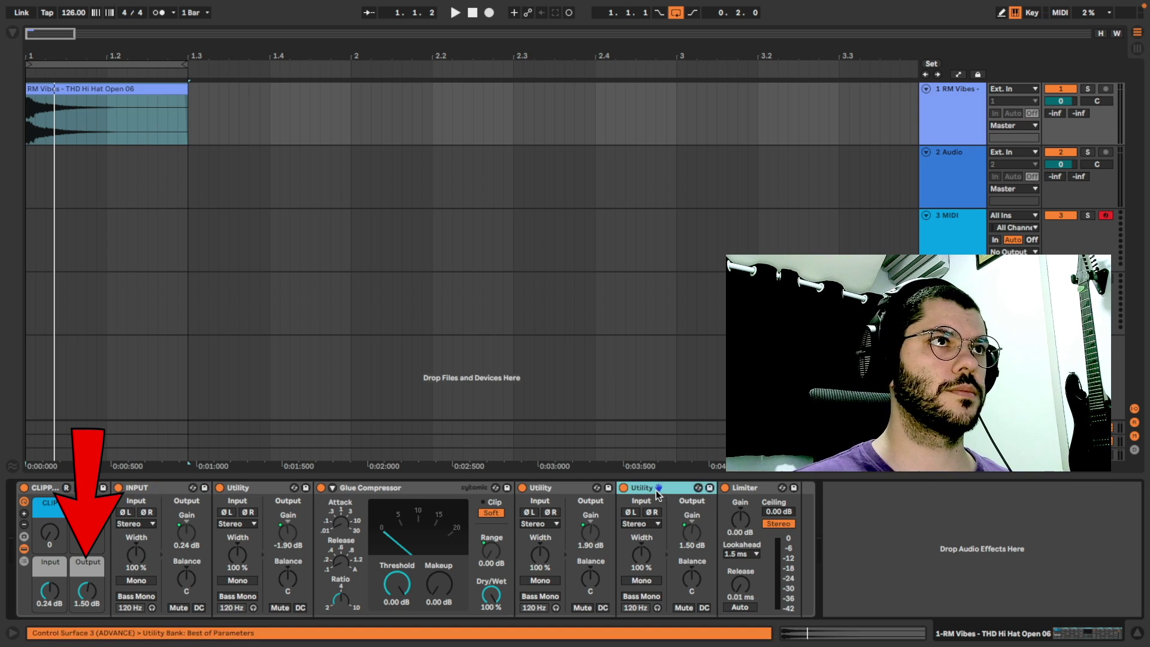
pyautogui.click(683, 376)
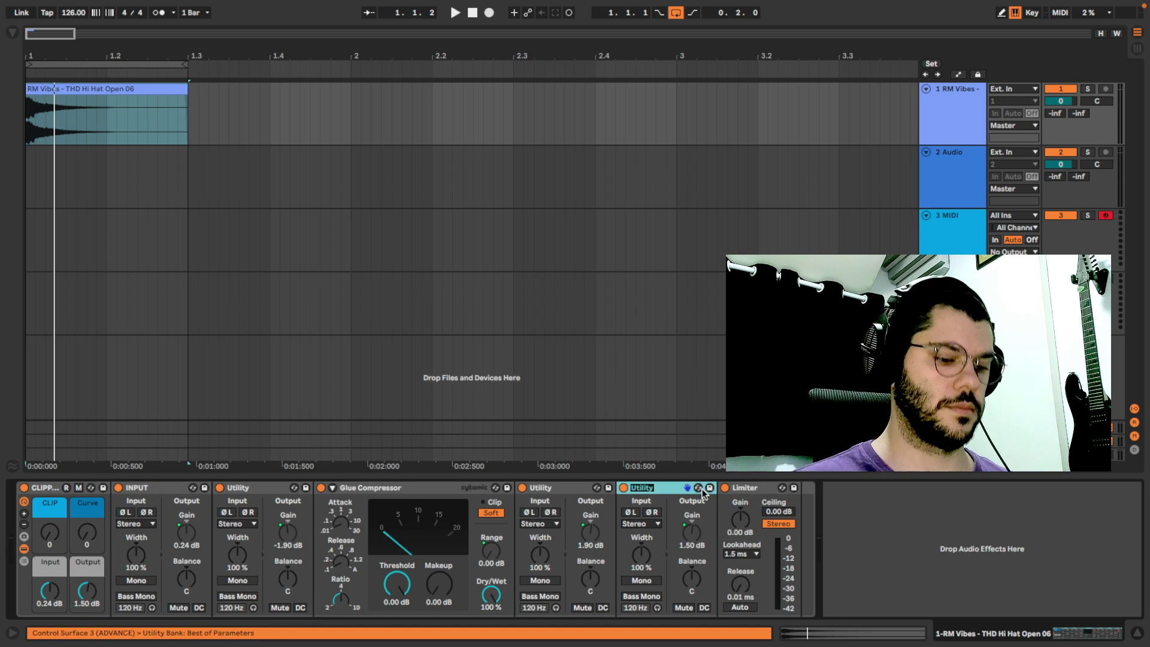
pyautogui.write('OUTPUT')
pyautogui.press('Return')
# - Select the Utility devices before and after the Glue Compressor, and raise the CLIP macro to test their linked gains
pyautogui.click(157, 489)
pyautogui.click(251, 489)
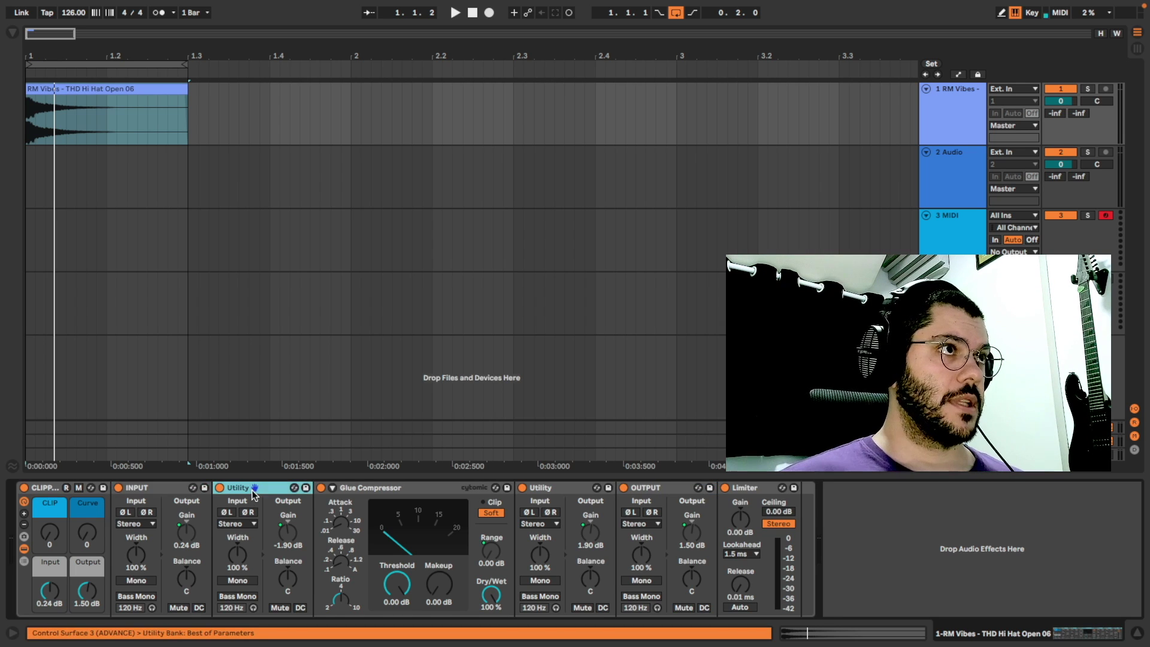
pyautogui.keyDown('shift'); pyautogui.click(560, 488); pyautogui.keyUp('shift')
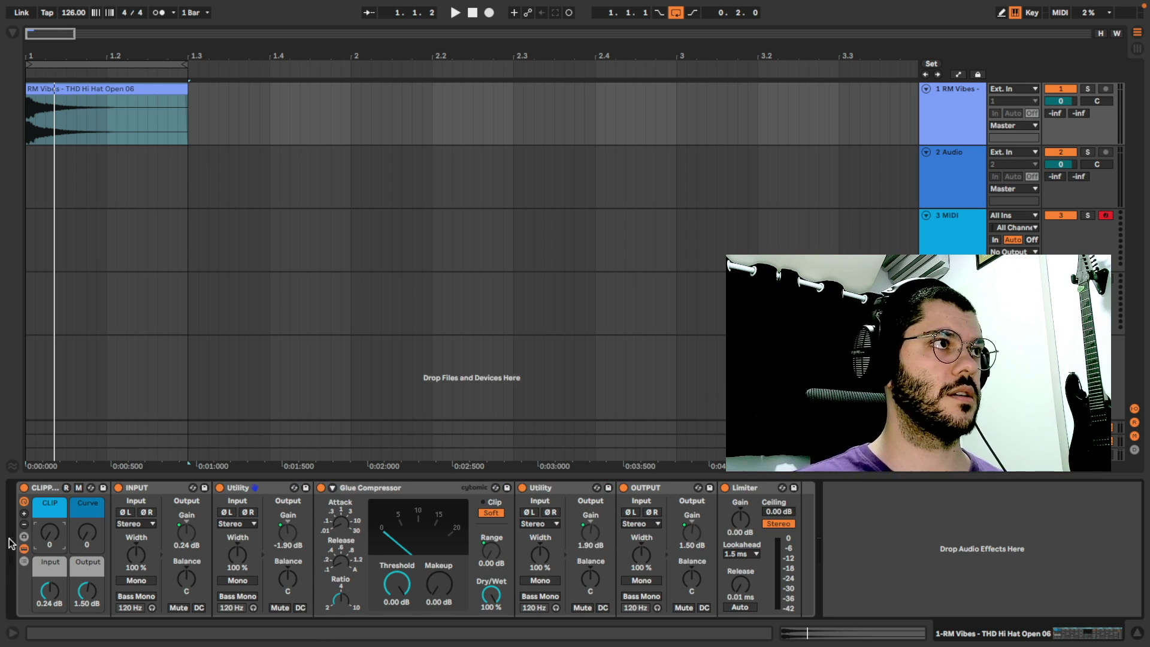
pyautogui.moveTo(50, 533); pyautogui.dragTo(50, 500)
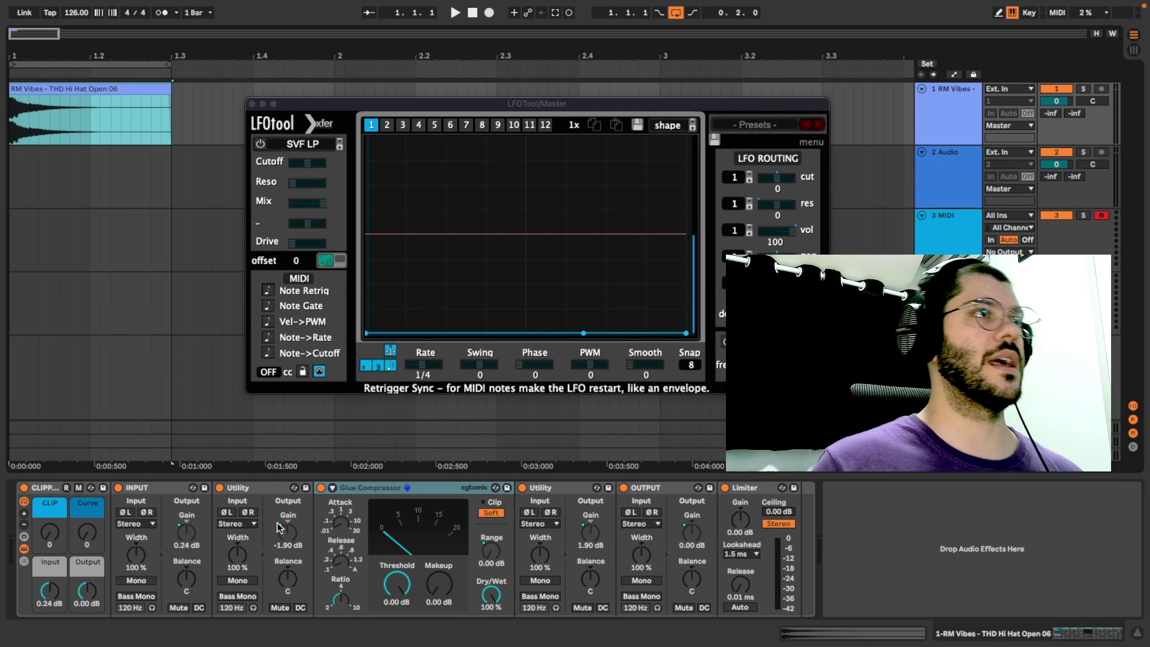
# - Bypass the rack's Glue Compressor, play the open hi-hat clip and raise the CLIP macro to 64
pyautogui.click(322, 488)
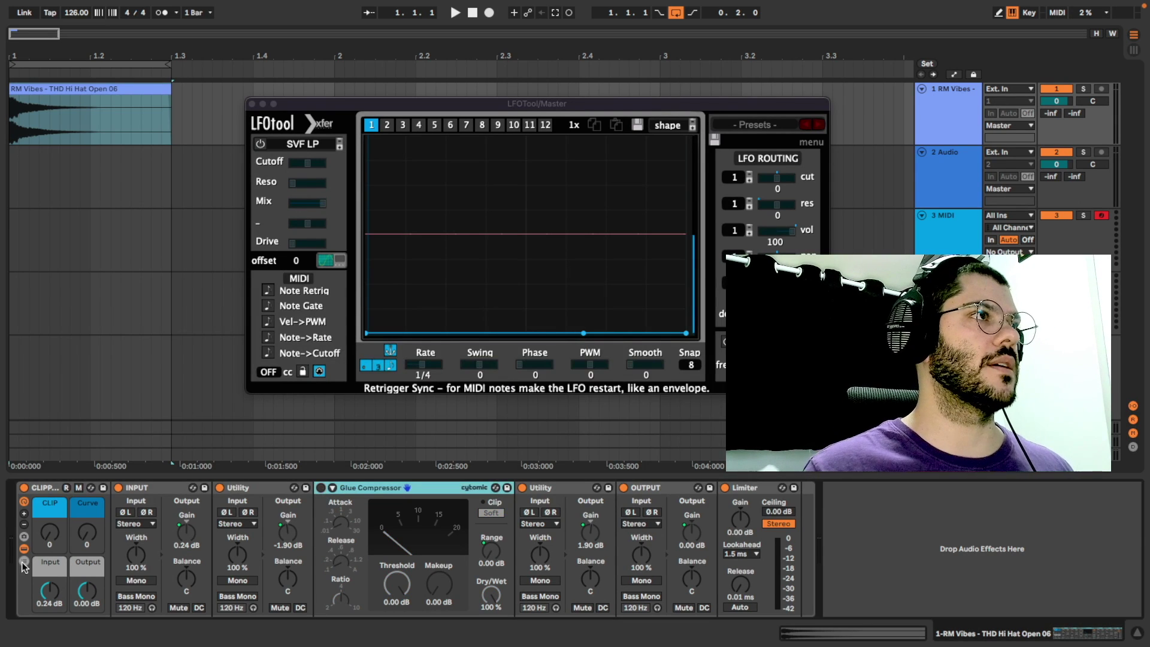
pyautogui.click(48, 96)
pyautogui.press('space')
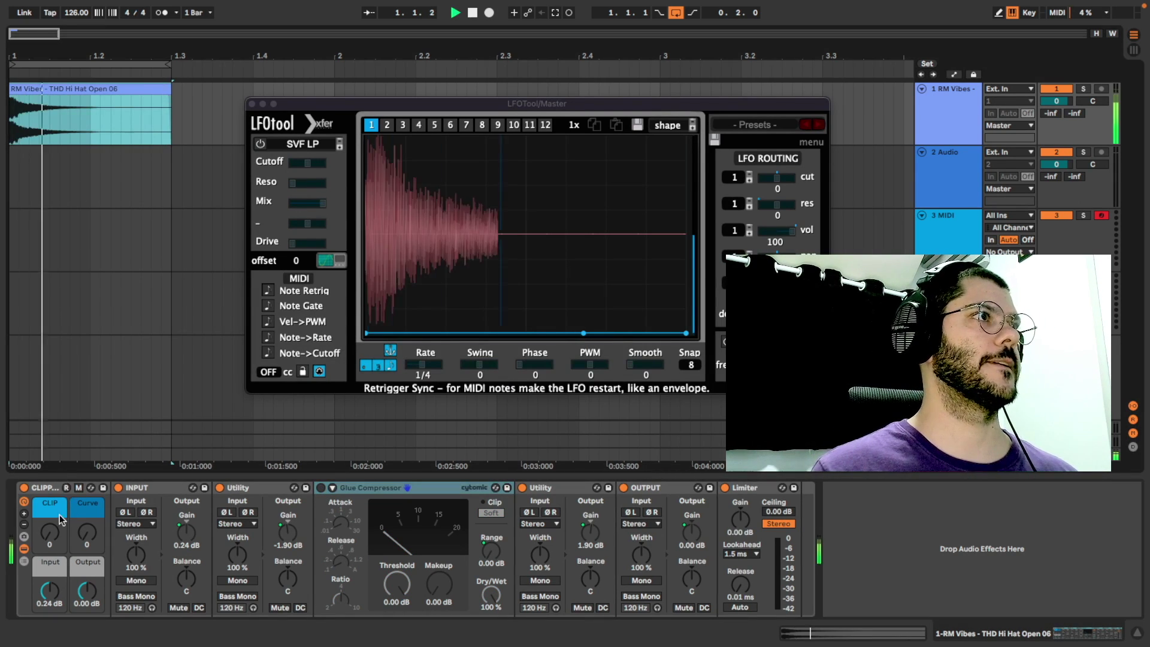
pyautogui.moveTo(49, 532); pyautogui.dragTo(49, 489)
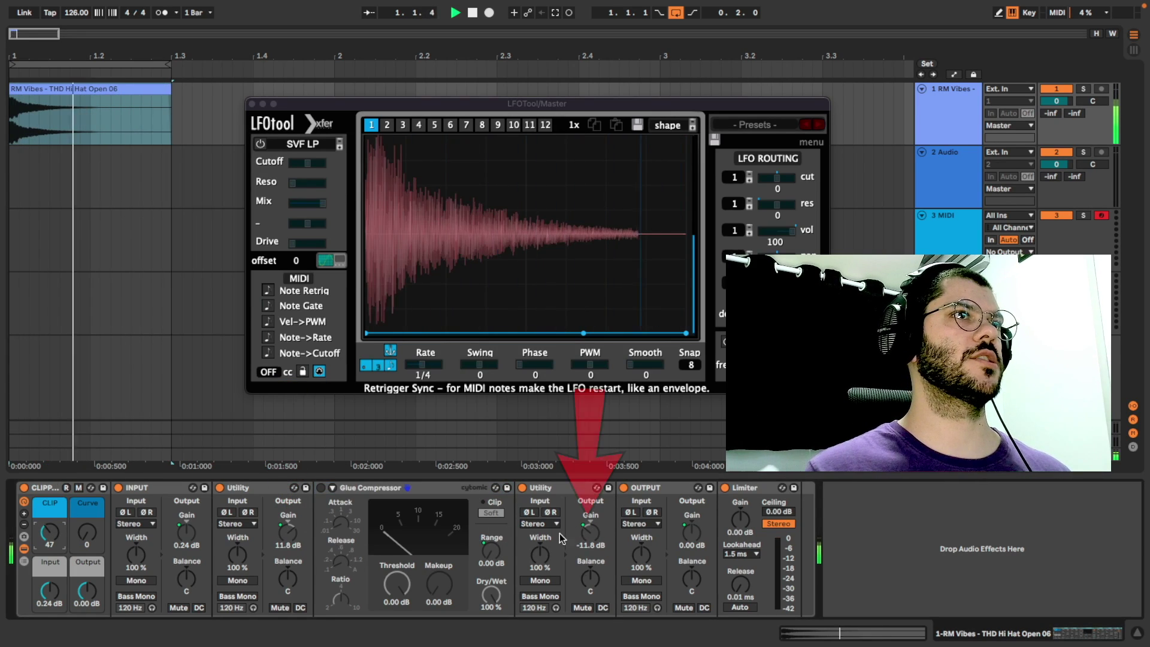
pyautogui.moveTo(50, 532); pyautogui.dragTo(50, 494)
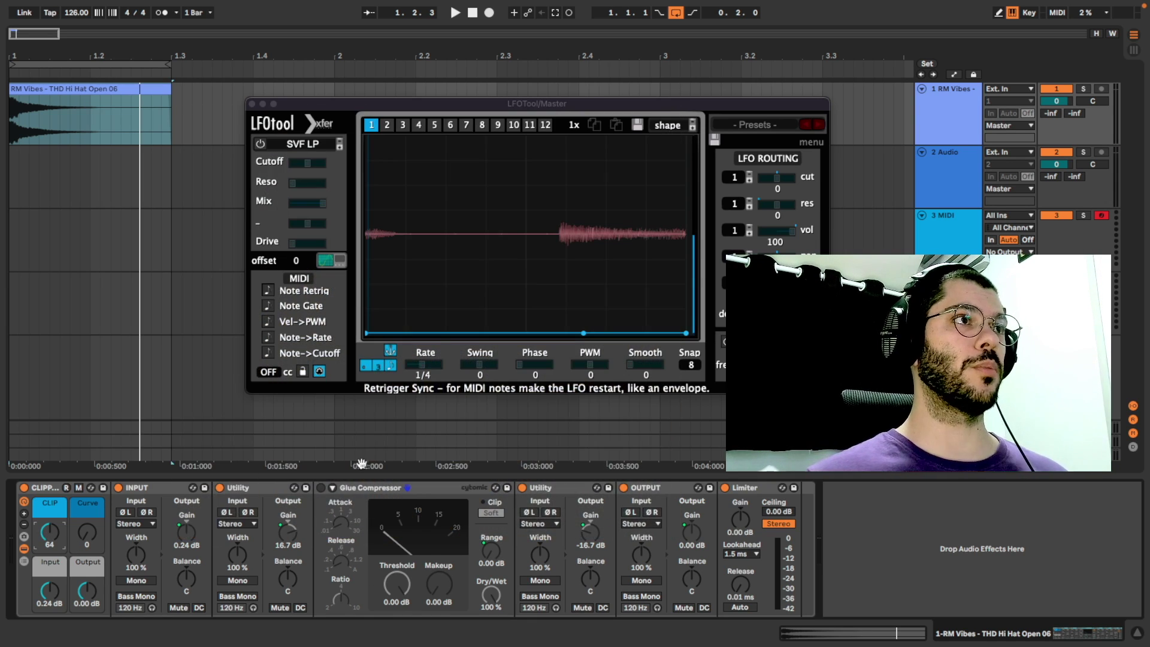
# - Reset the CLIP macro to 0 and select the rack's Glue Compressor
pyautogui.click(357, 490)
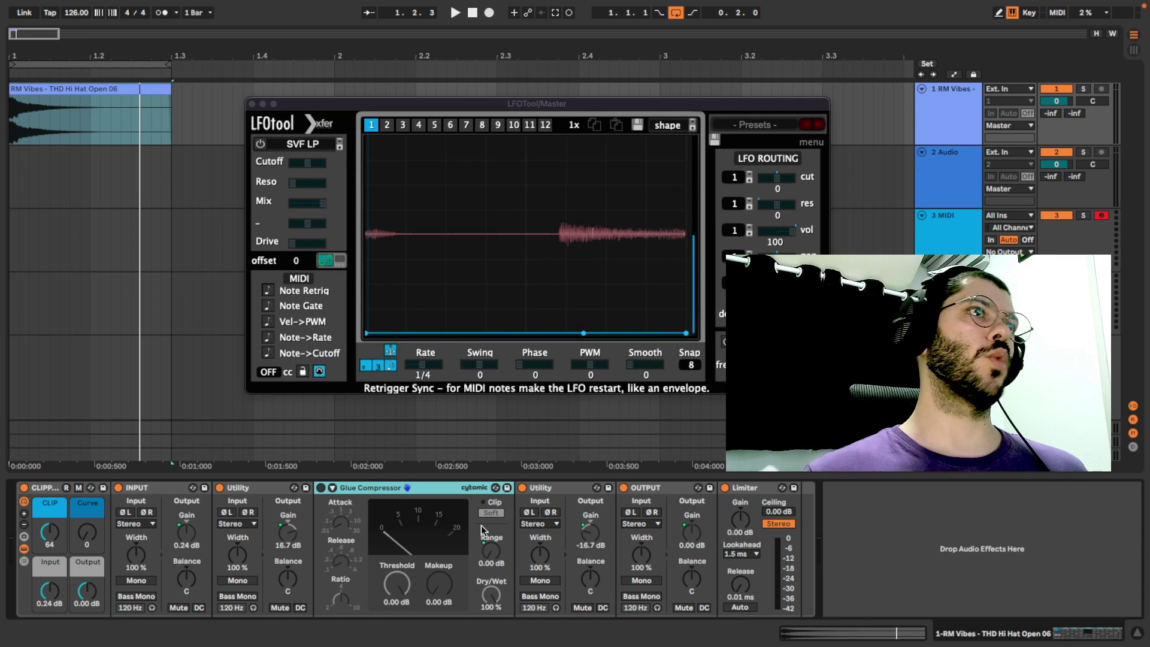
pyautogui.doubleClick(50, 533)
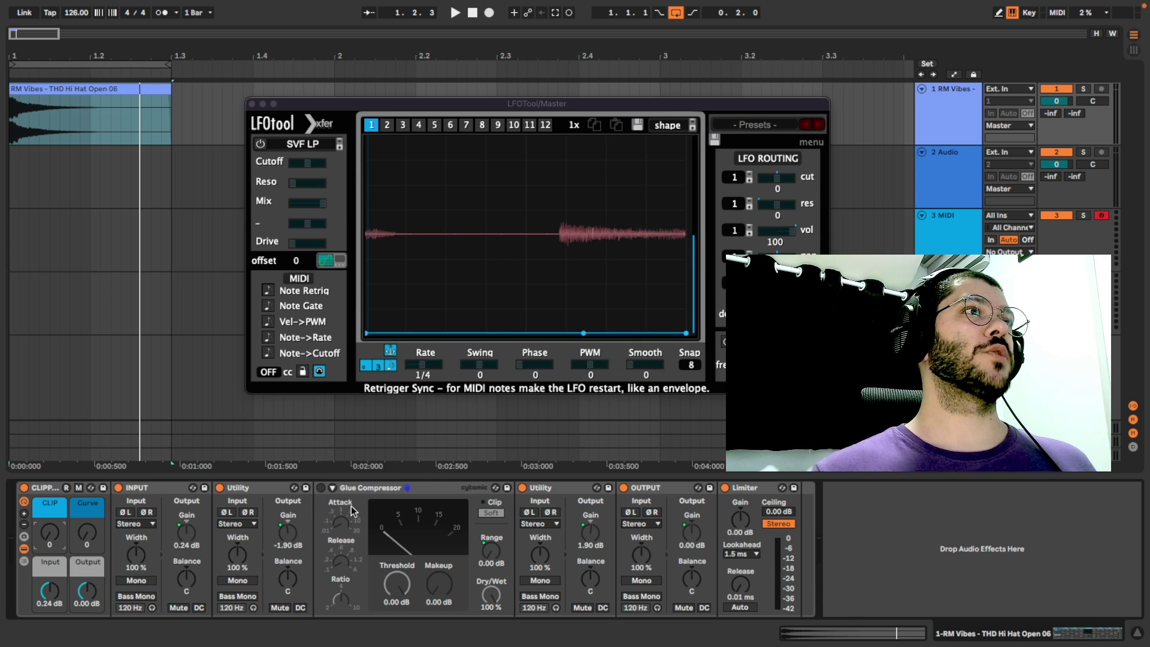
pyautogui.click(354, 486)
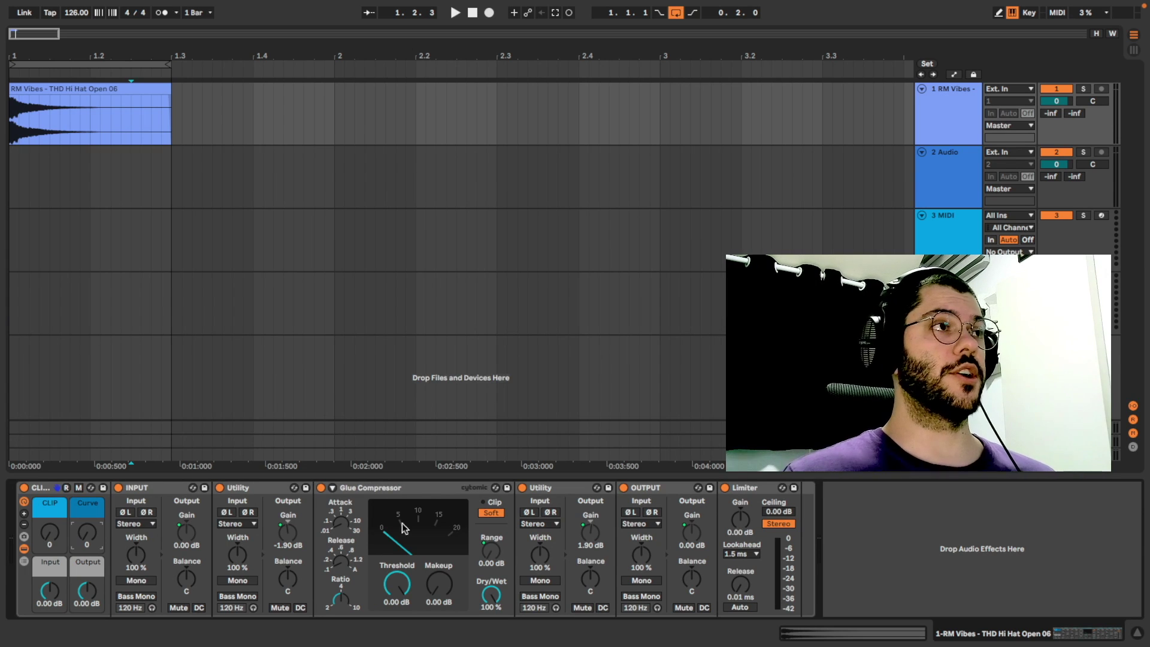
# - Sweep the Curve macro up to 45 and back to 0 to test its control of the Glue Compressor's range
pyautogui.moveTo(87, 533); pyautogui.dragTo(87, 507)
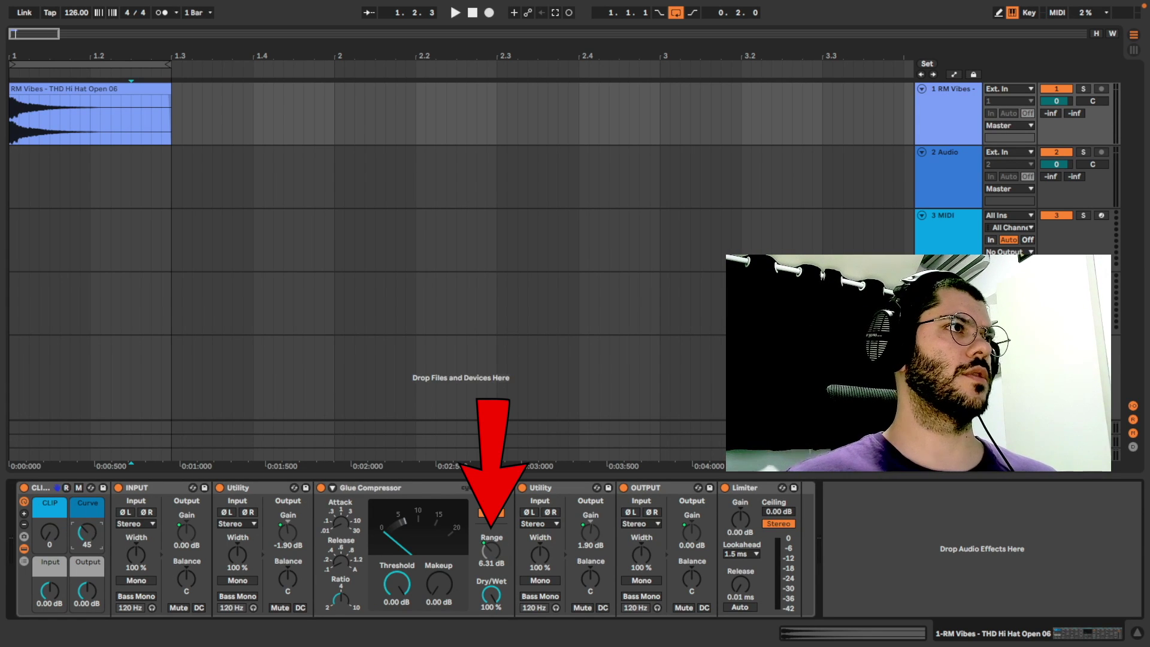
pyautogui.moveTo(87, 506); pyautogui.dragTo(87, 533)
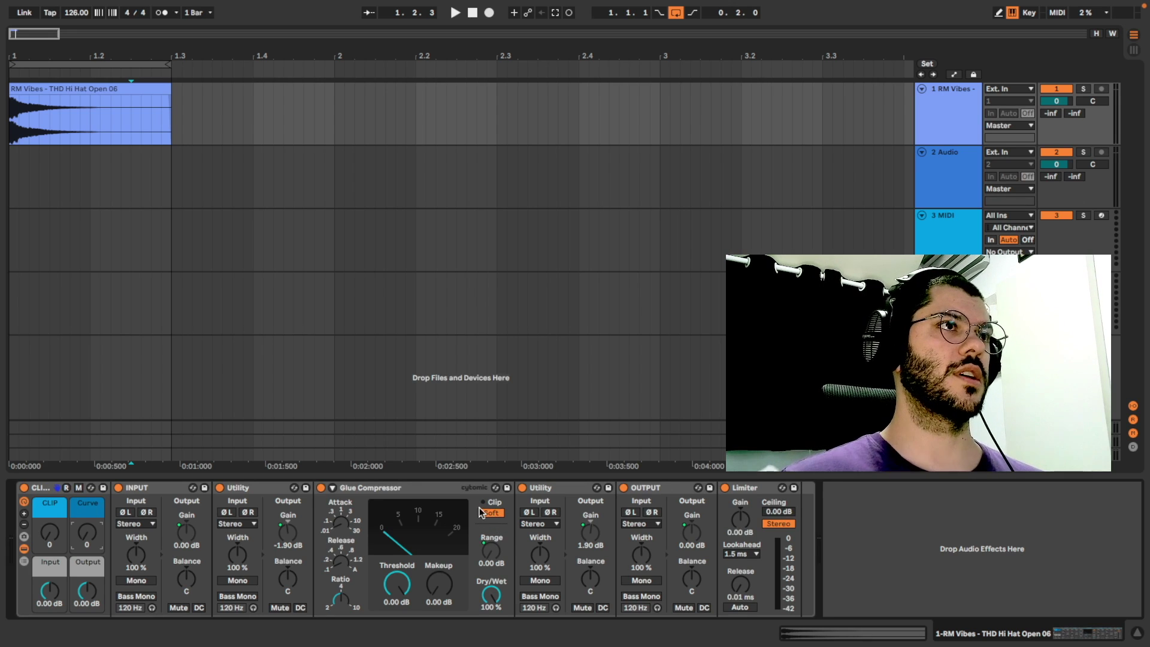
pyautogui.moveTo(87, 533); pyautogui.dragTo(87, 520)
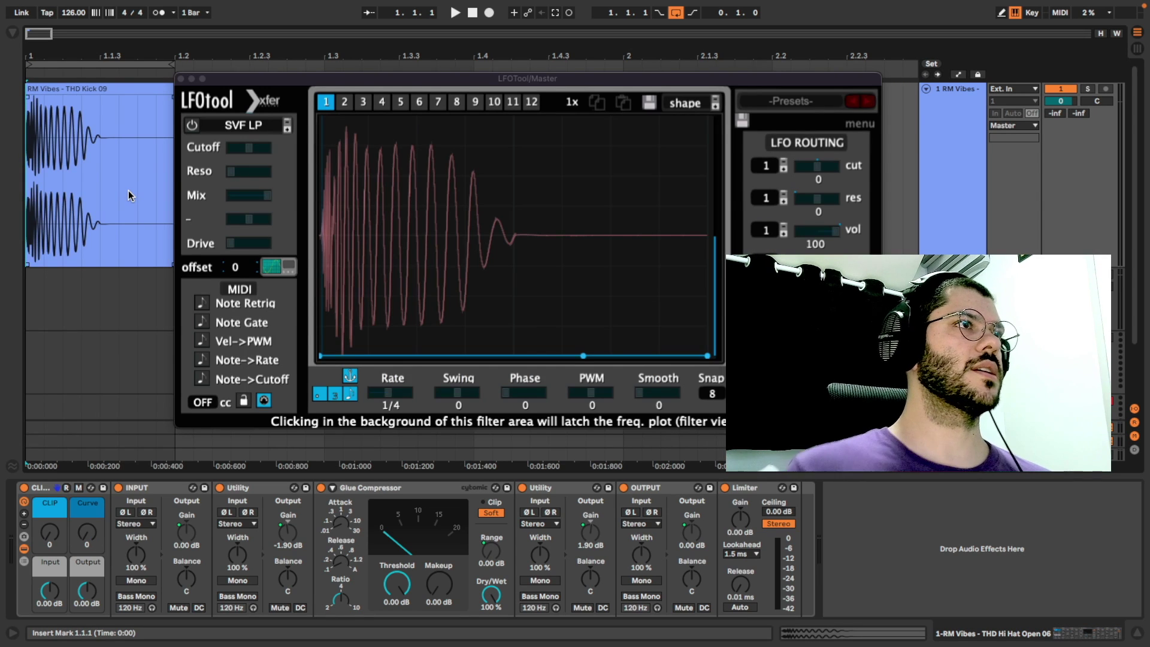
# - Play the kick clip and raise the CLIP macro to 32
pyautogui.press('space')
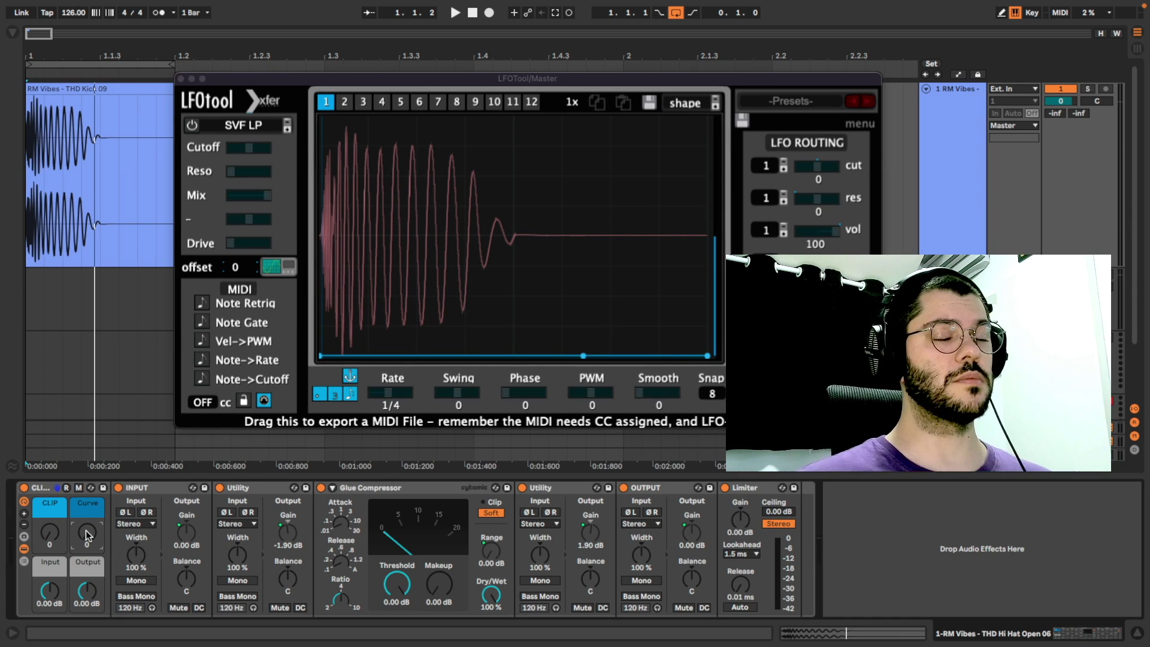
pyautogui.press('space')
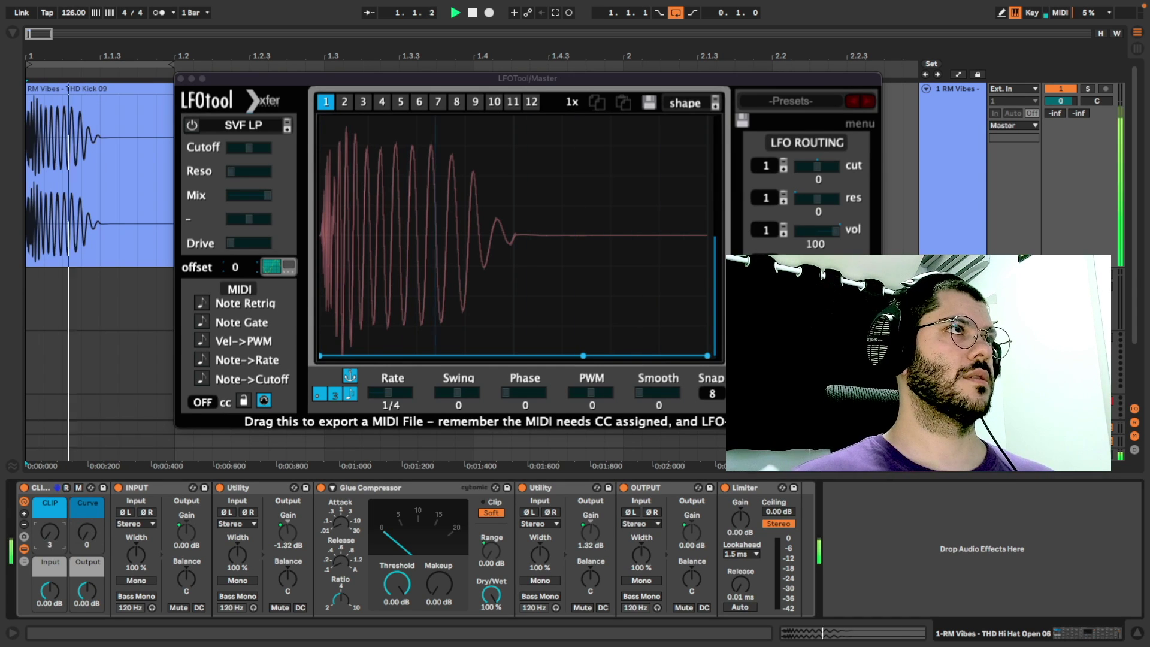
pyautogui.moveTo(49, 533)
pyautogui.mouseDown()
pyautogui.moveTo(66, 506)
pyautogui.moveTo(50, 527)
pyautogui.mouseUp()
pyautogui.press('space')
# - Raise the Output macro to 5.26 dB while the clipped kick plays
pyautogui.moveTo(86, 592); pyautogui.dragTo(87, 588)
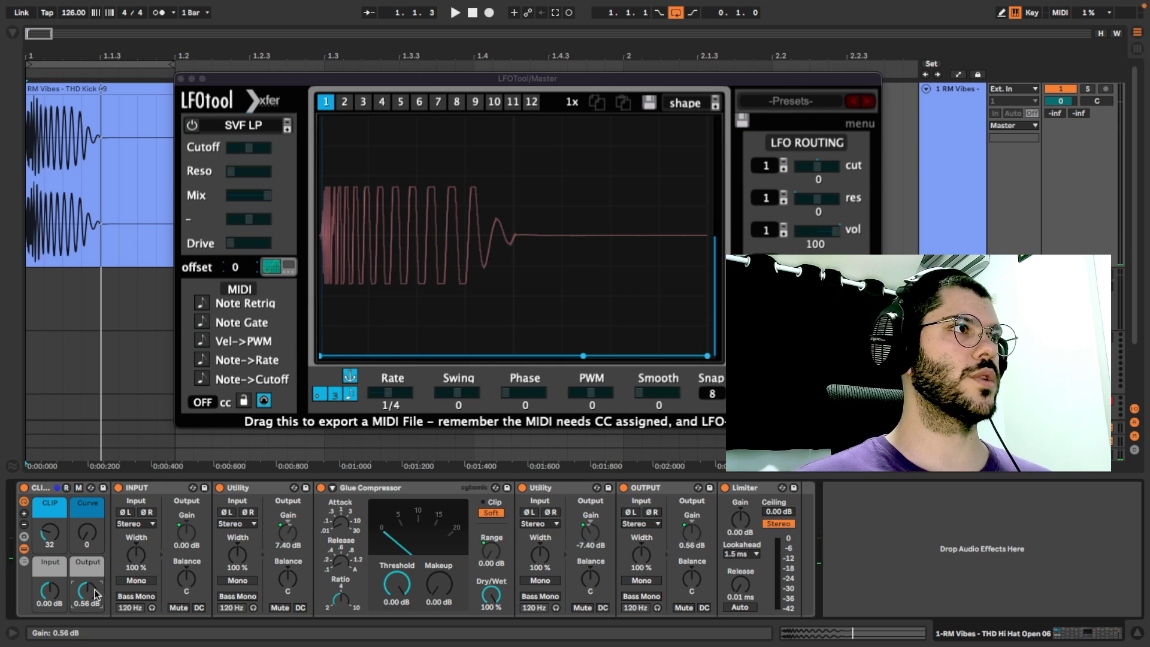
pyautogui.press('space')
pyautogui.moveTo(87, 591); pyautogui.dragTo(88, 589)
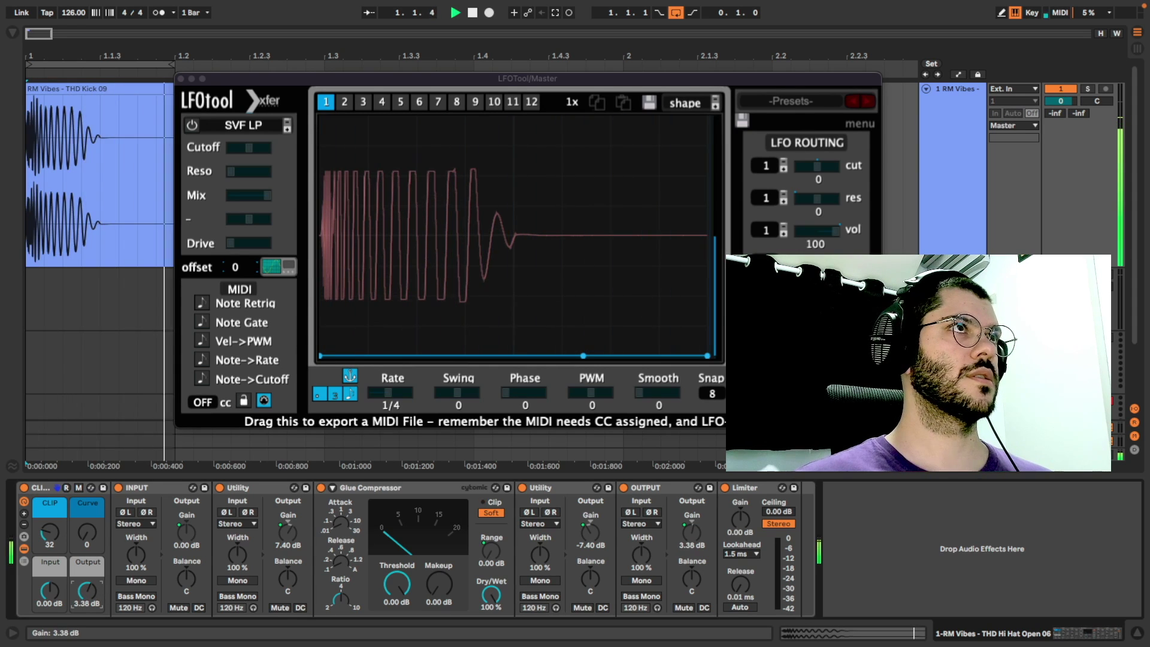
pyautogui.moveTo(86, 590); pyautogui.dragTo(87, 583)
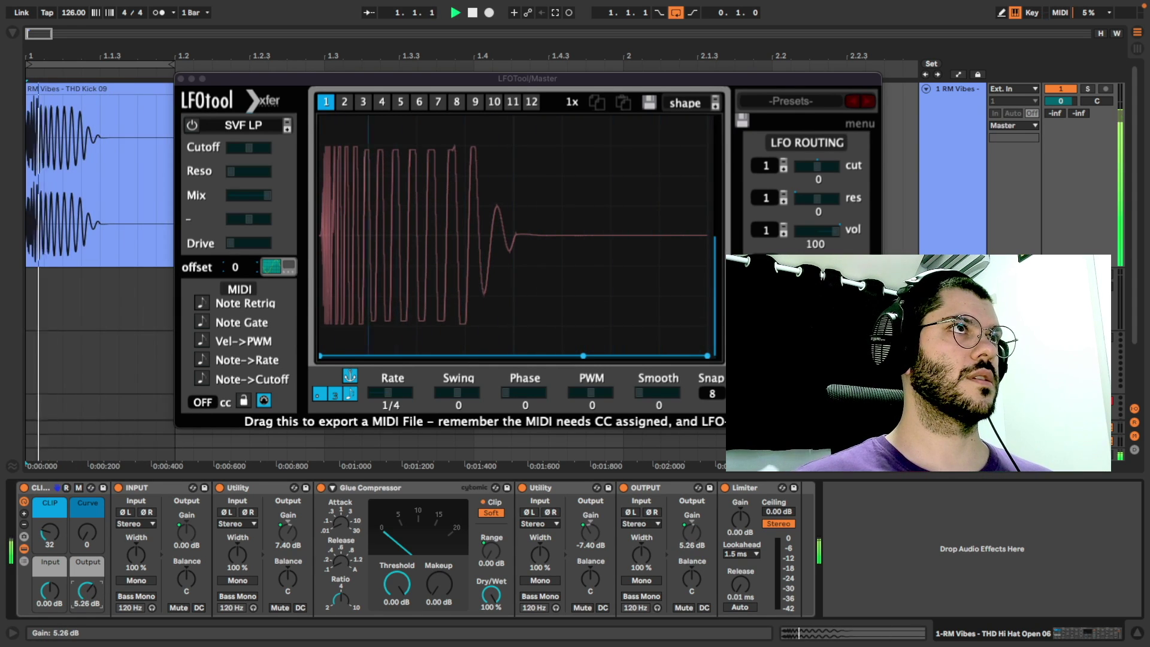
pyautogui.press('space')
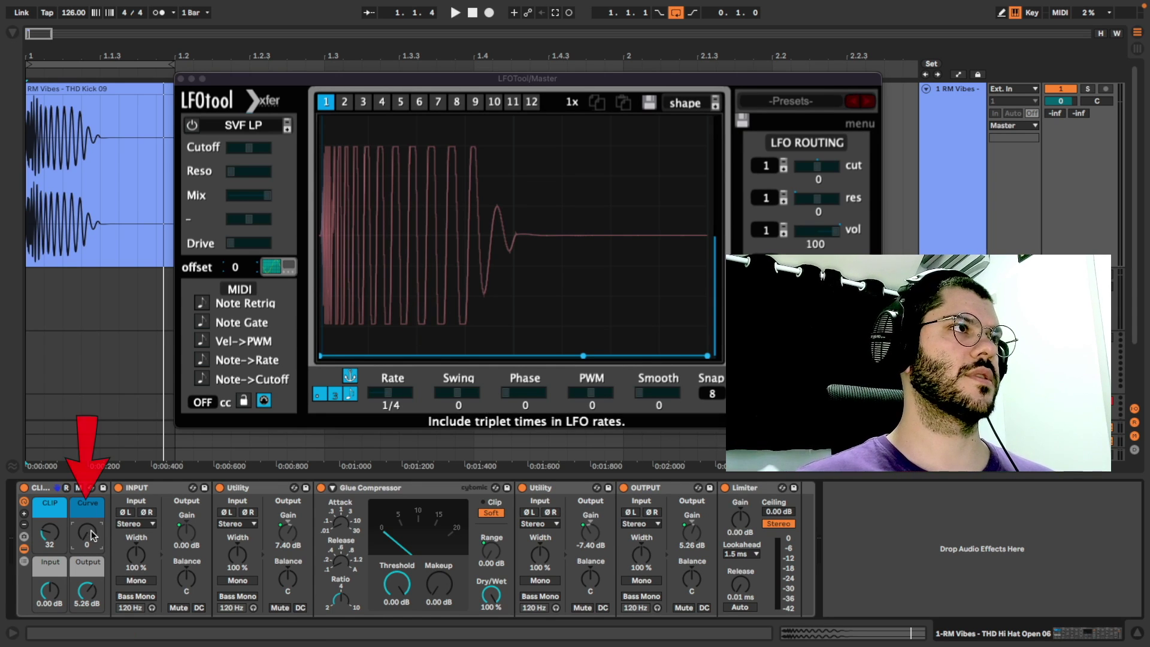
# - Play the clipped kick with the Curve macro raised to 127
pyautogui.press('space')
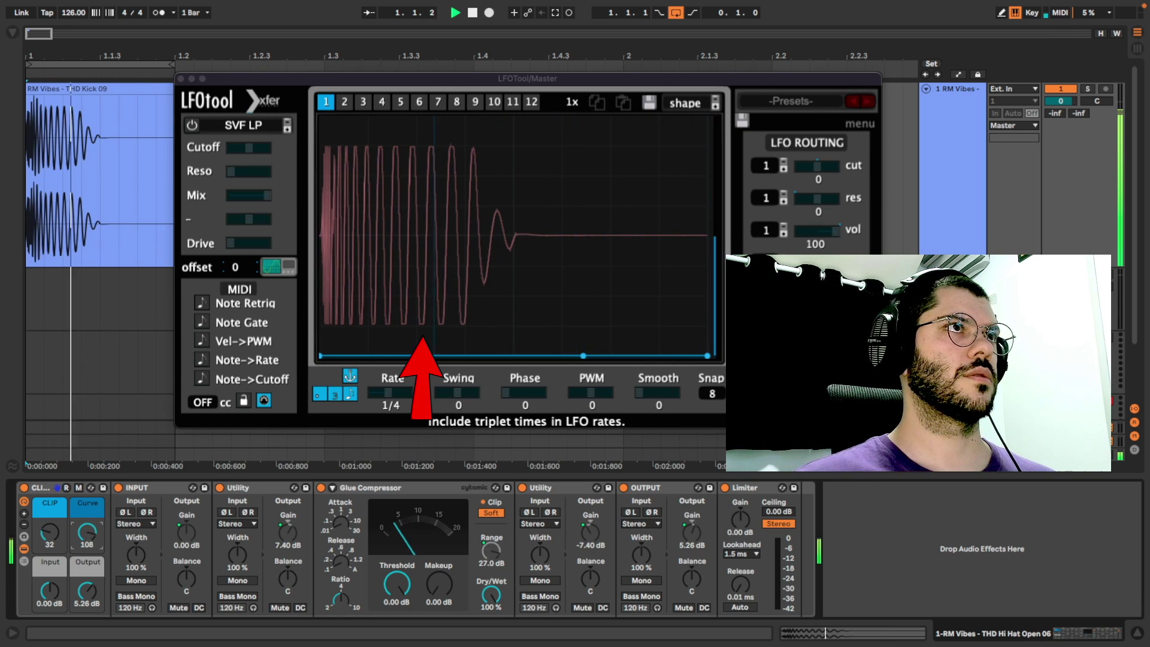
pyautogui.press('space')
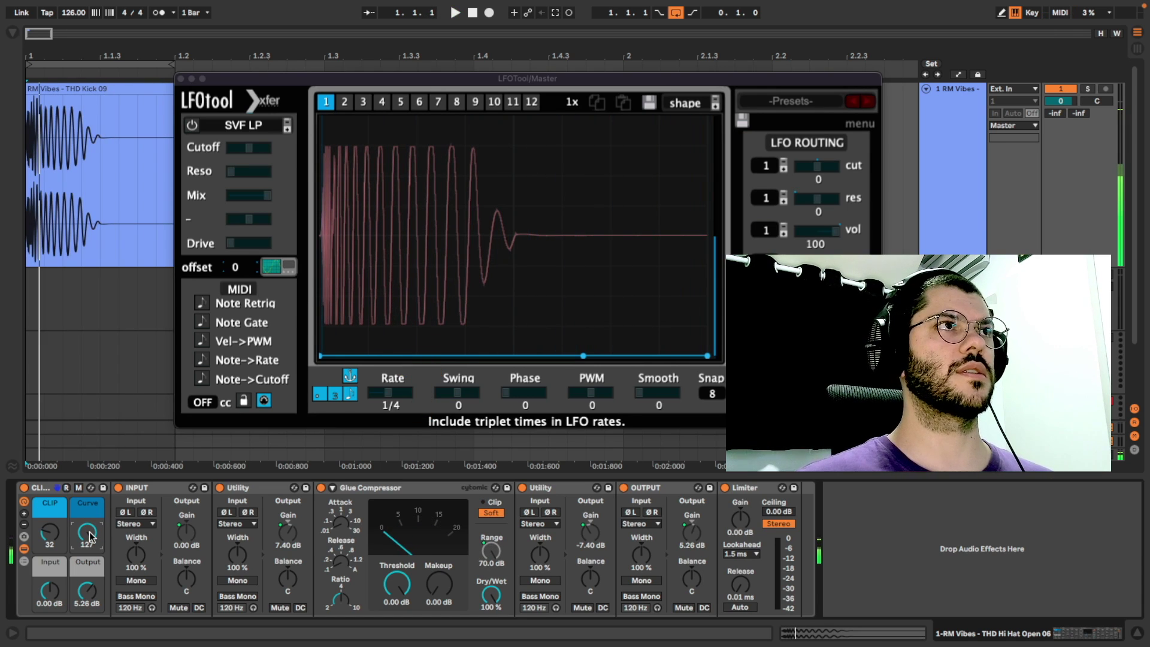
pyautogui.press('space')
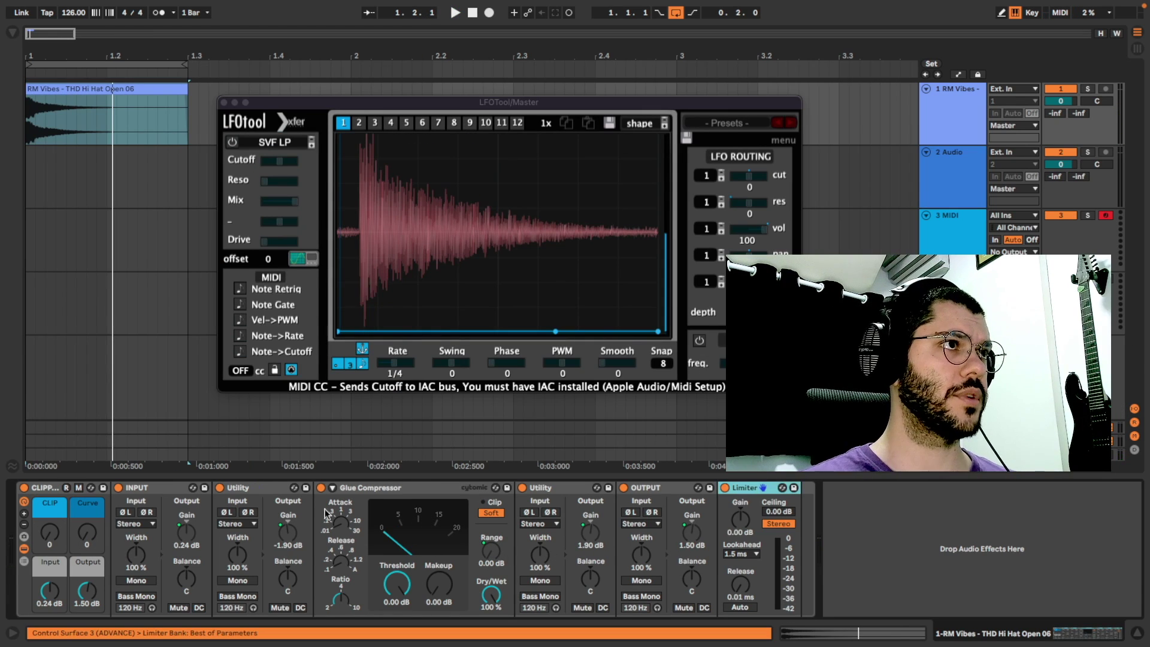
# - Reset the CLIPPER rack's Output macro to 0.00 dB
pyautogui.click(87, 594)
pyautogui.moveTo(76, 590); pyautogui.dragTo(77, 608)
pyautogui.press('Delete')
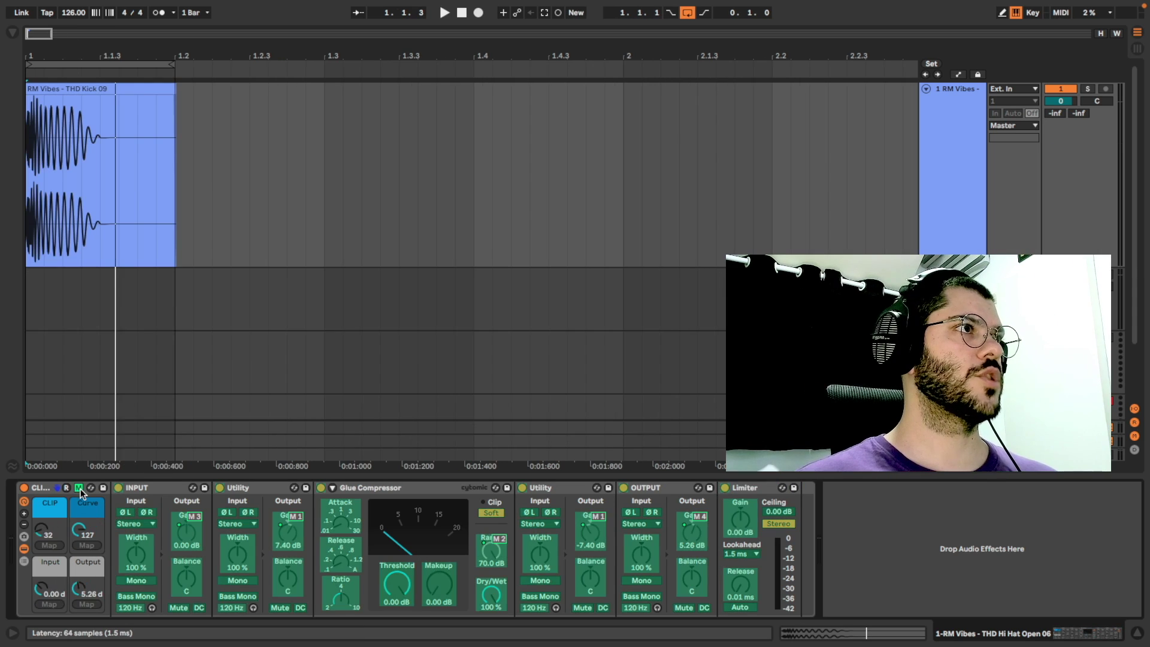
# - Show the CLIPPER rack's macro mappings and check the mapping options for the INPUT device's gain
pyautogui.click(80, 489)
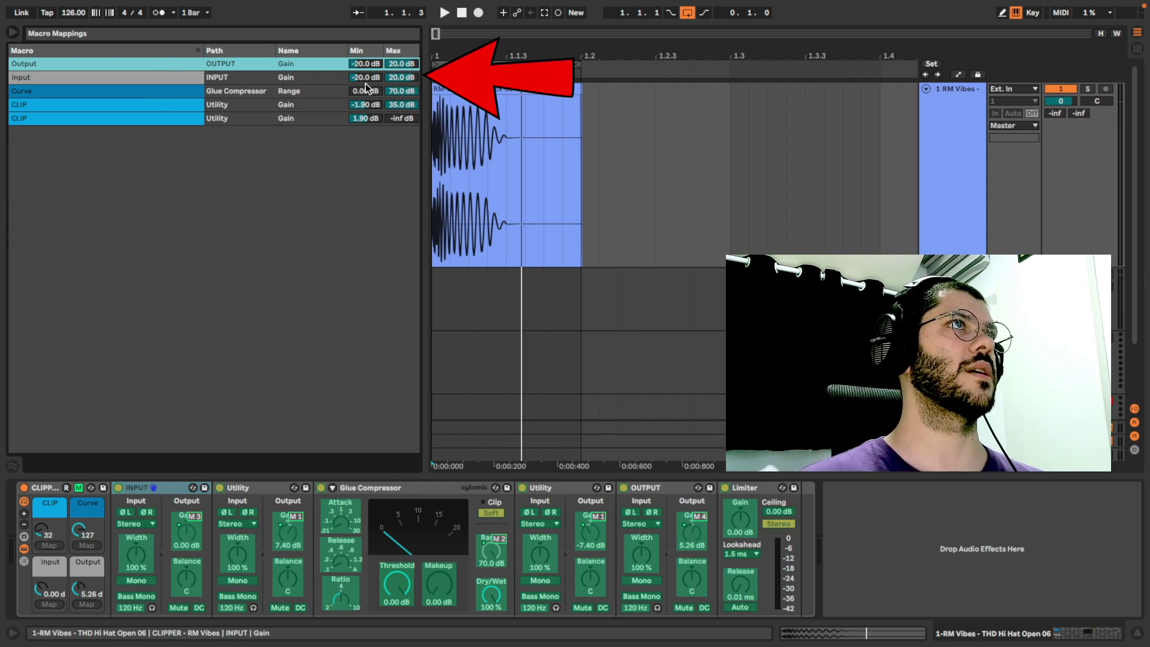
pyautogui.rightClick(189, 535)
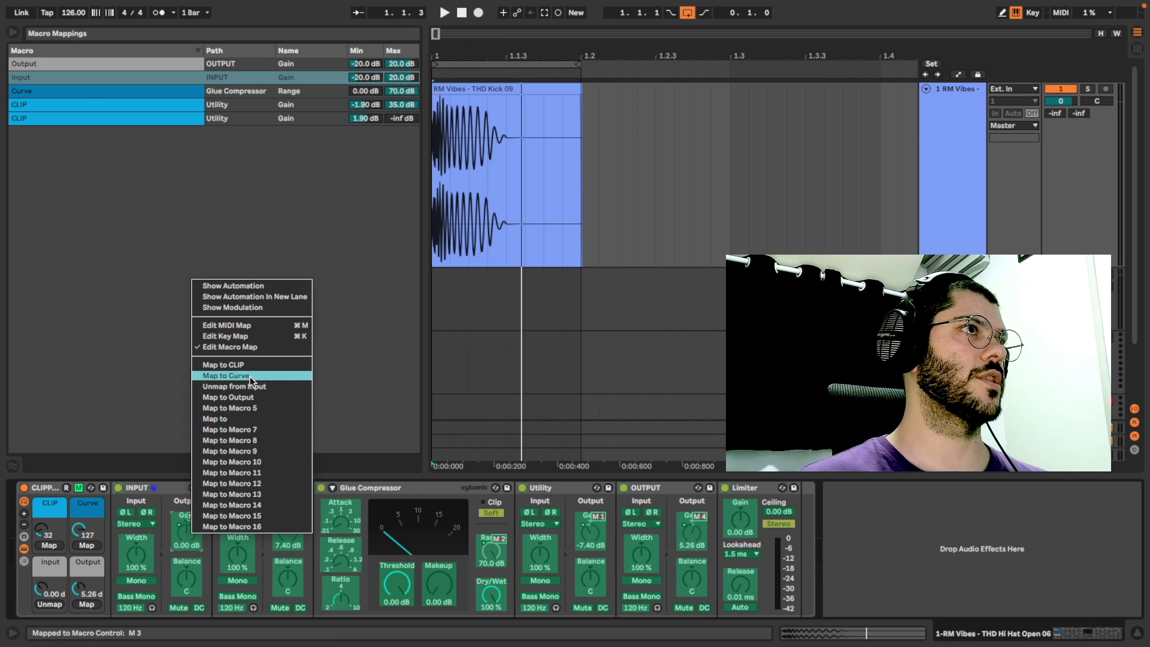
pyautogui.click(266, 386)
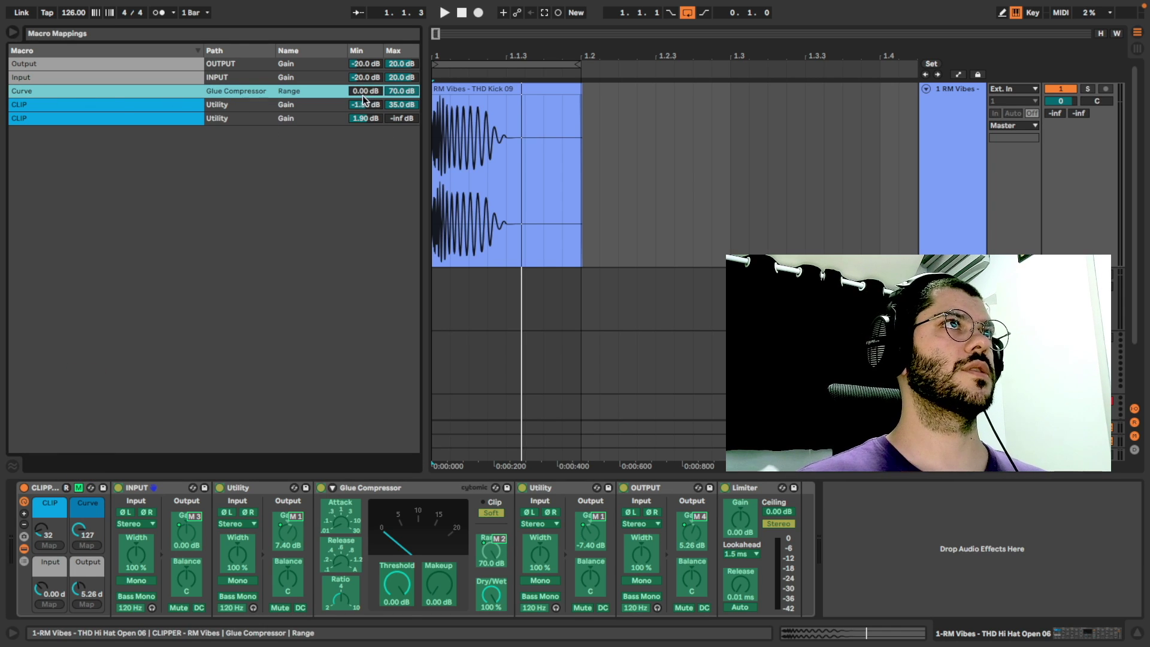
# - Examine the two CLIP macro mappings and their ranges on the Utility gains before and after the Glue Compressor
pyautogui.click(400, 103)
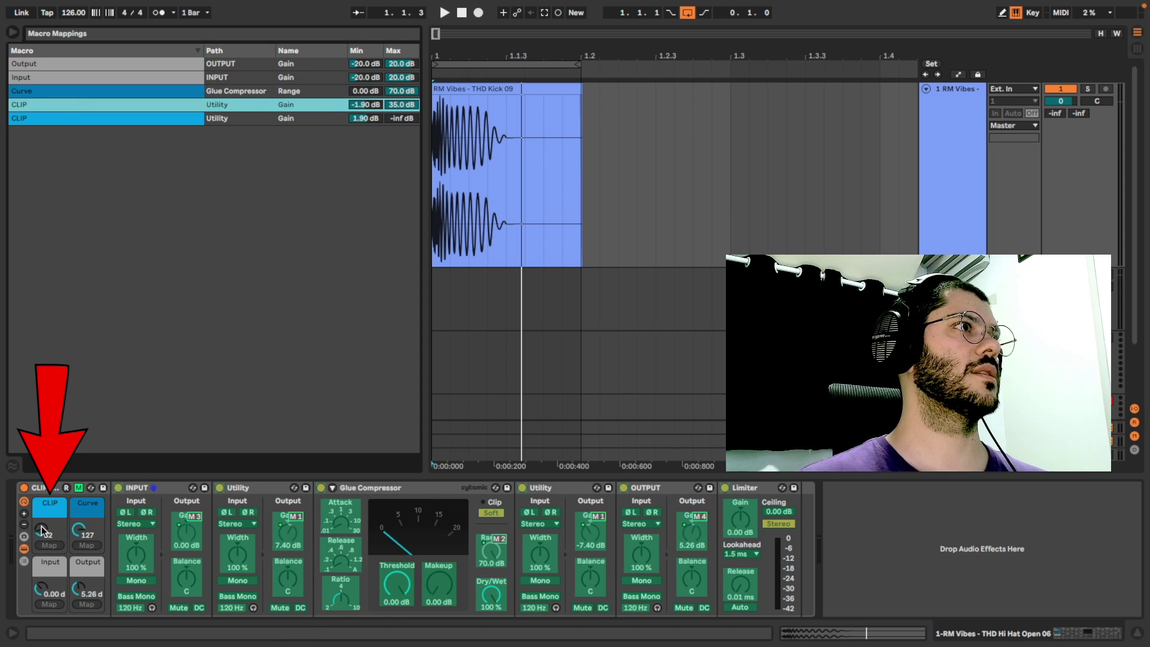
pyautogui.click(287, 532)
pyautogui.click(593, 537)
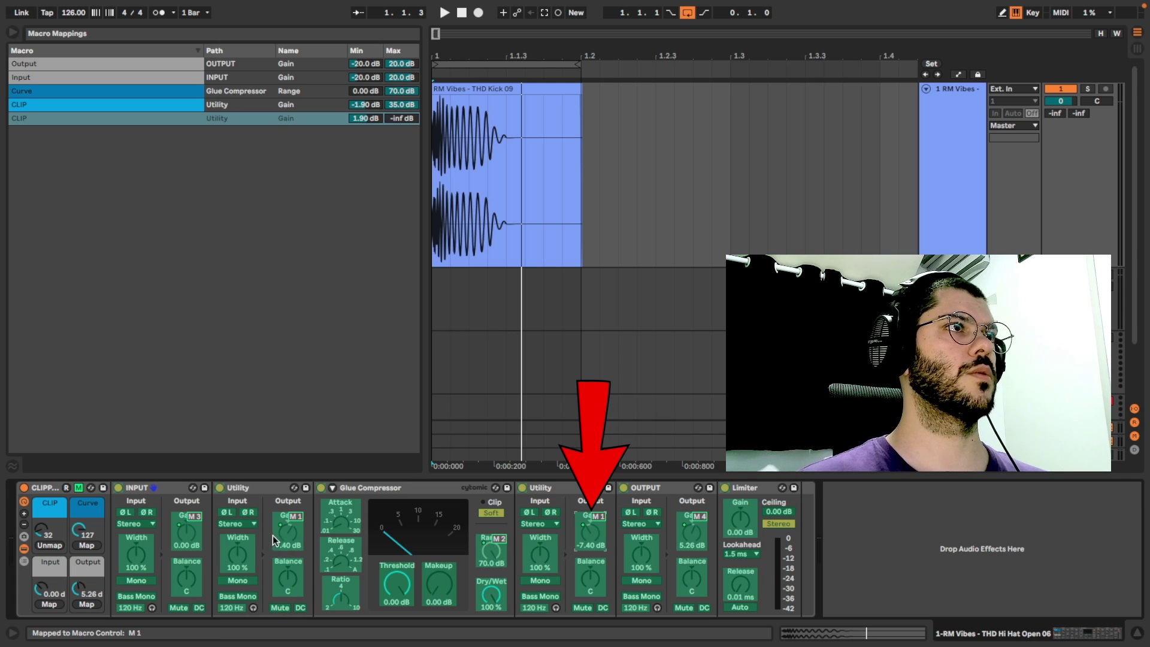
pyautogui.click(284, 533)
pyautogui.click(594, 529)
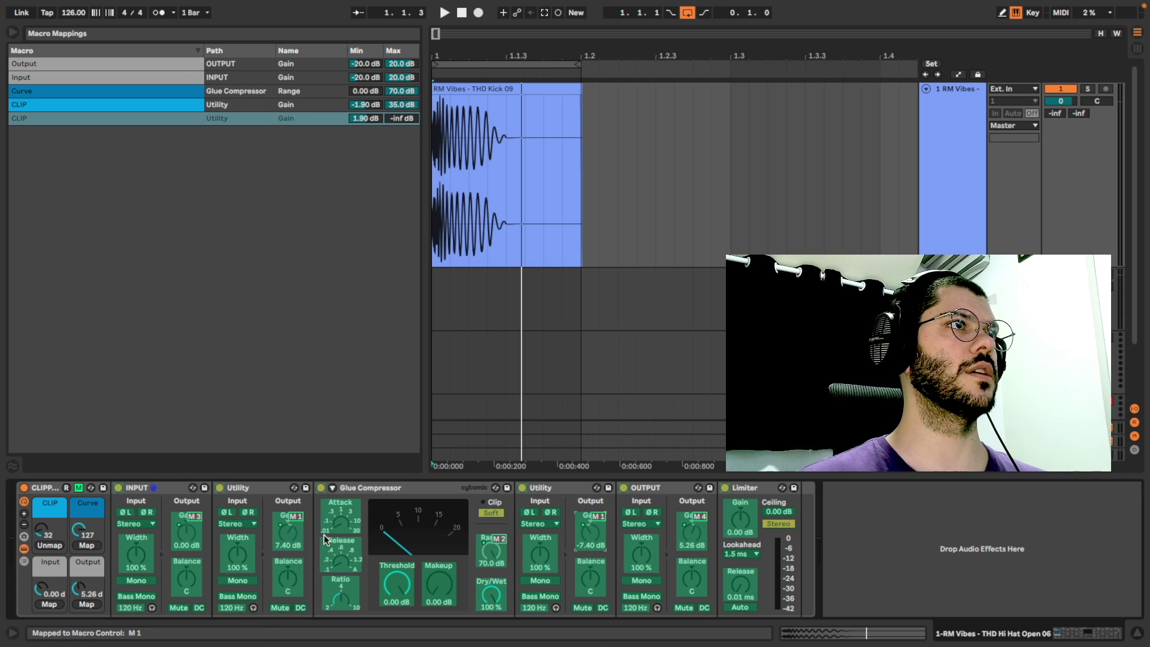
pyautogui.click(367, 108)
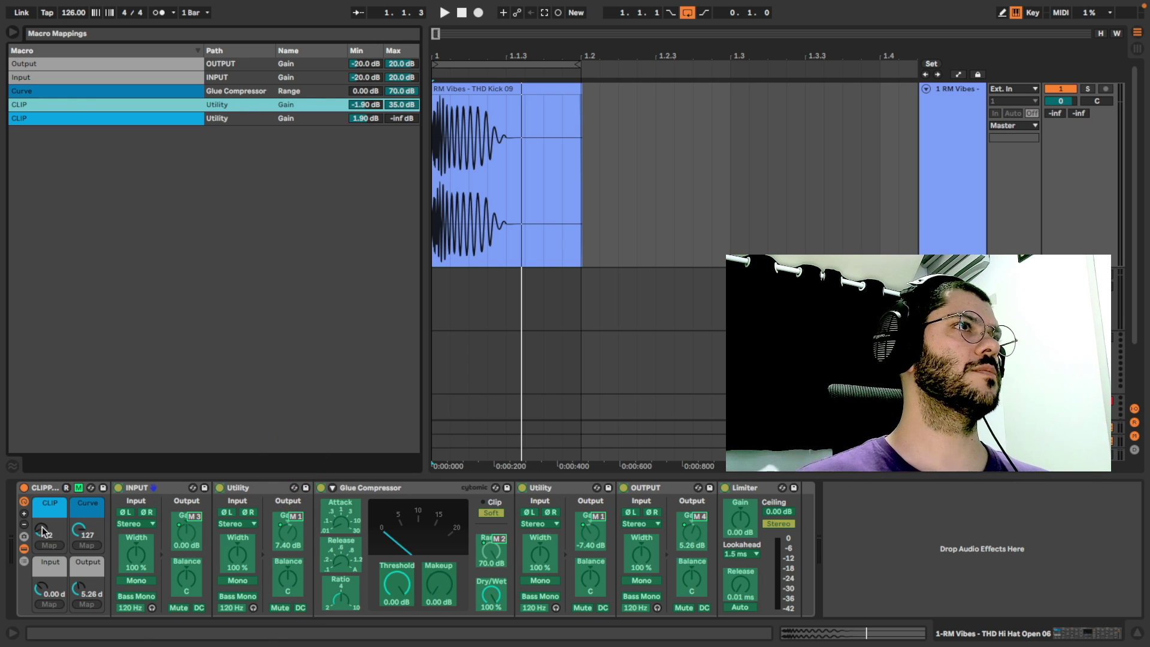
# - Lower the CLIP macro to 0 and inspect the CLIP mapping of the Utility after the Glue Compressor
pyautogui.moveTo(42, 530); pyautogui.dragTo(42, 524)
pyautogui.click(182, 123)
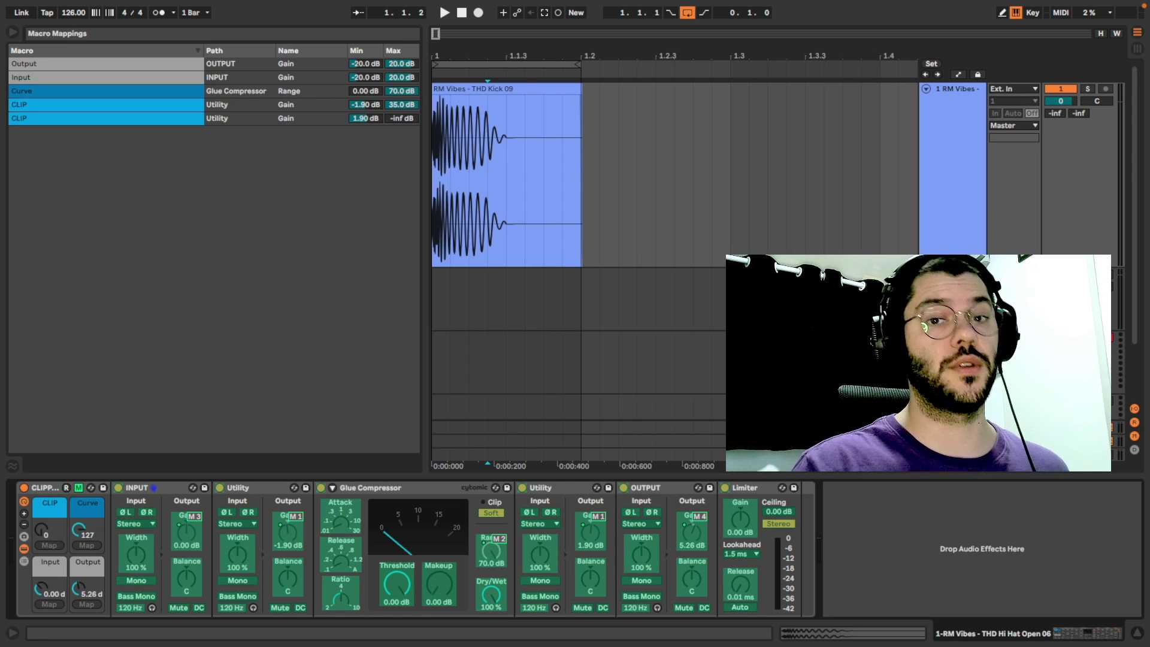
pyautogui.press('space')
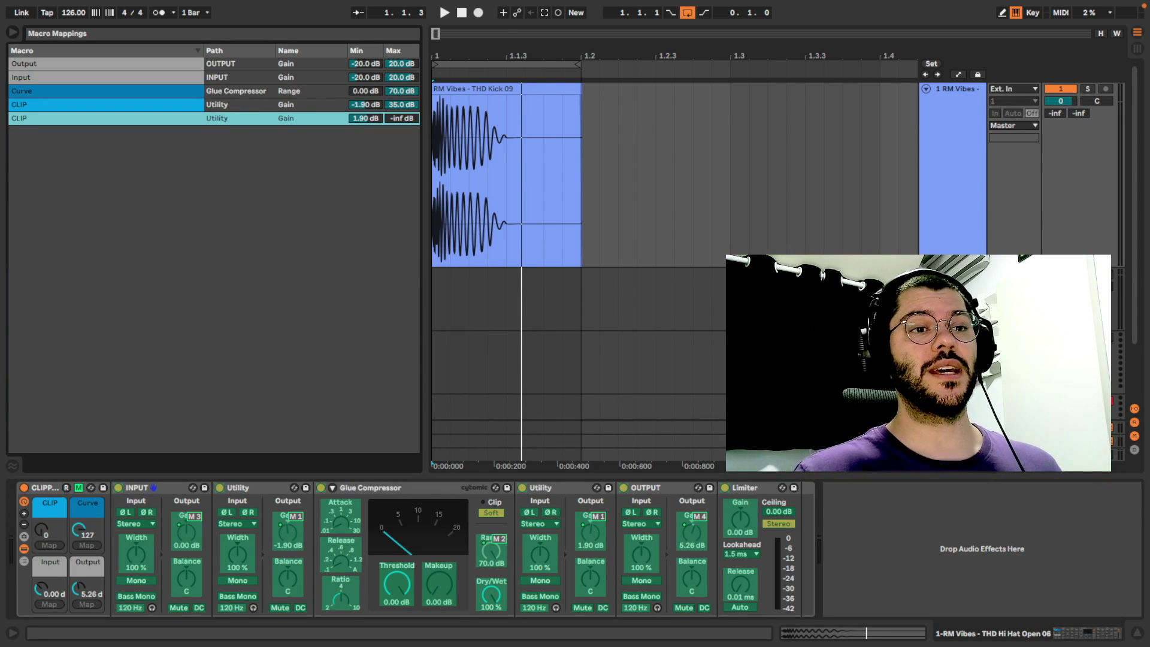